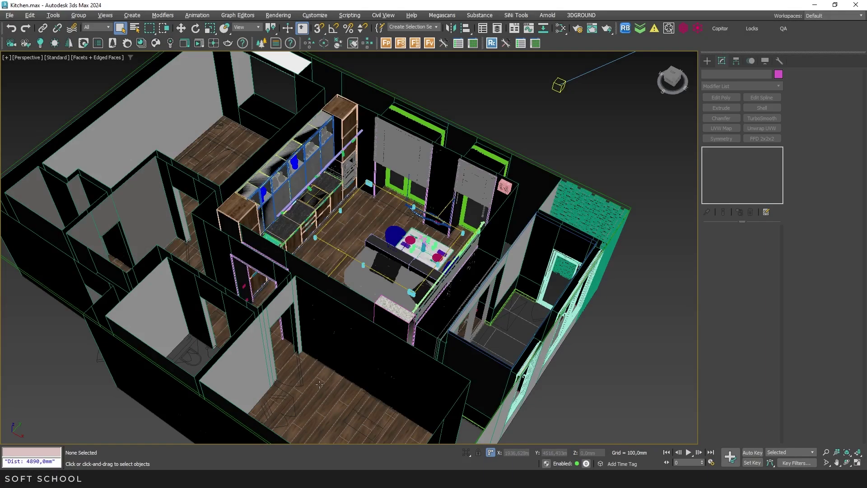
- Select the floor object Line027 and add the walls object Line005 to the selection
left_click(319, 385)
left_click(323, 330, "ctrl")
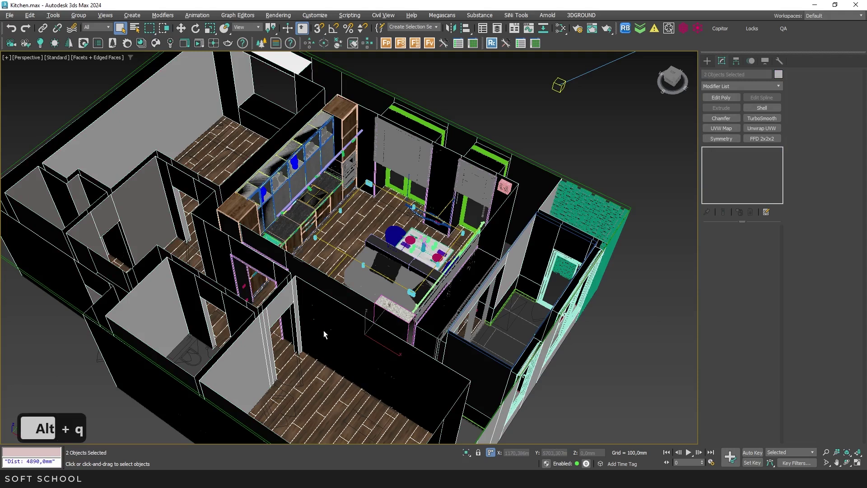
- Isolate the floor and walls in Front view and snap-move them onto the wall corner point
key("alt+q")
key("f")
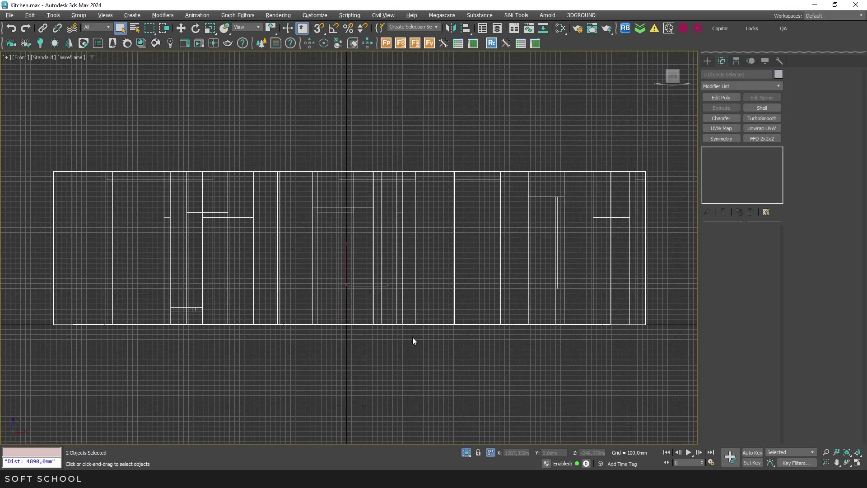
scroll(646, 324, "up", 10)
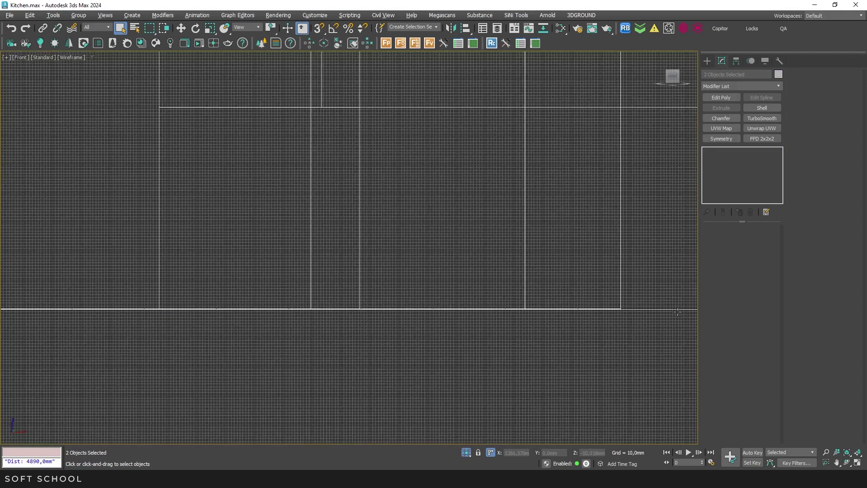
scroll(526, 302, "up", 5)
key("w")
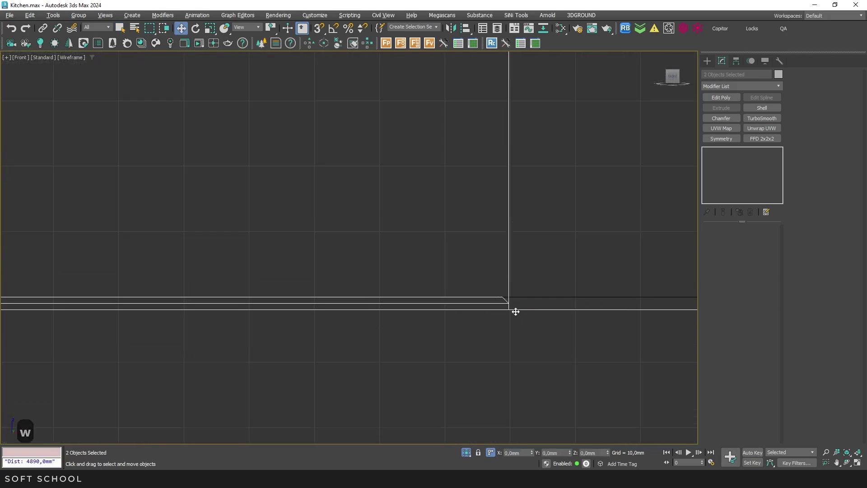
key("s")
left_click_drag(510, 312, 577, 296)
- Reselect the floor and wall lines and snap-move them together down to the midpoint
scroll(530, 296, "up", 2)
left_click(510, 258)
left_click(518, 278)
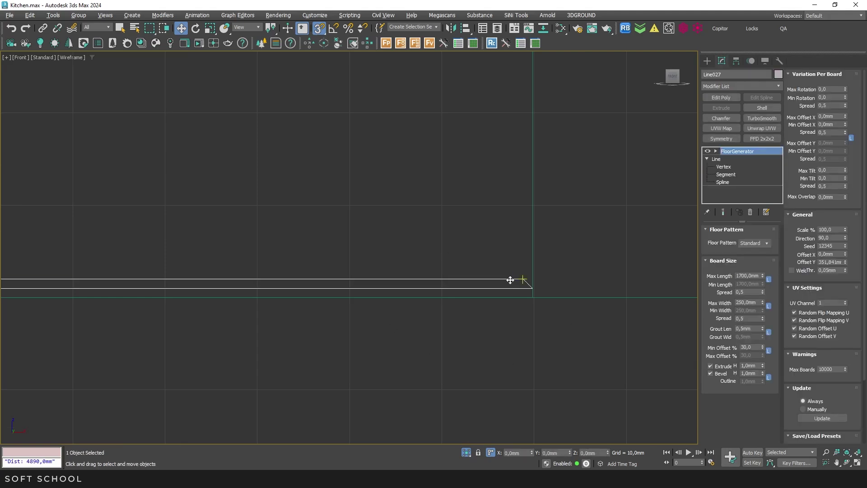
scroll(523, 352, "down", 3)
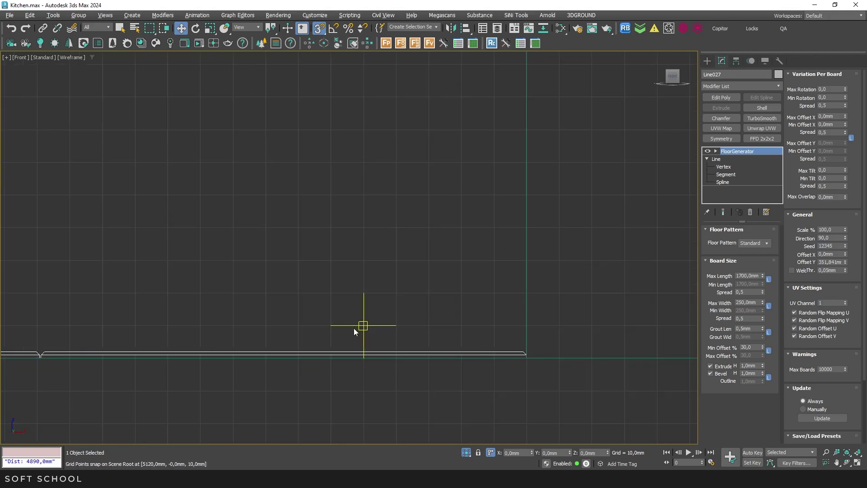
left_click(605, 357)
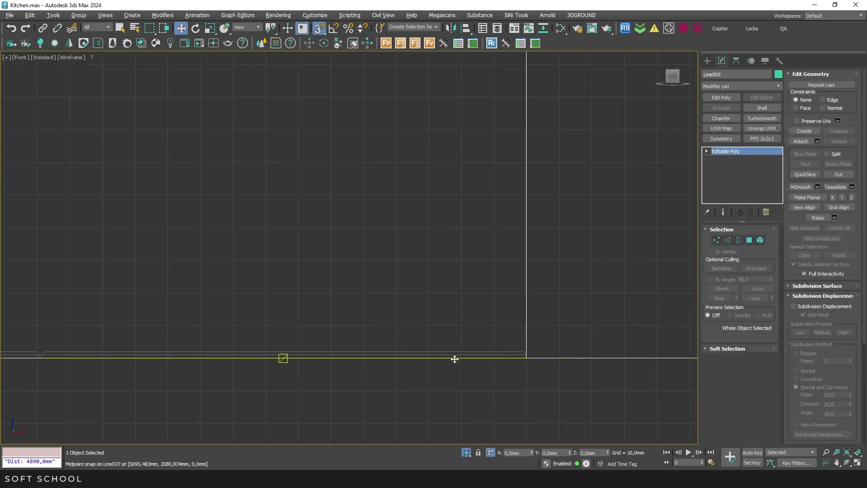
left_click_drag(562, 389, 389, 258)
key("s")
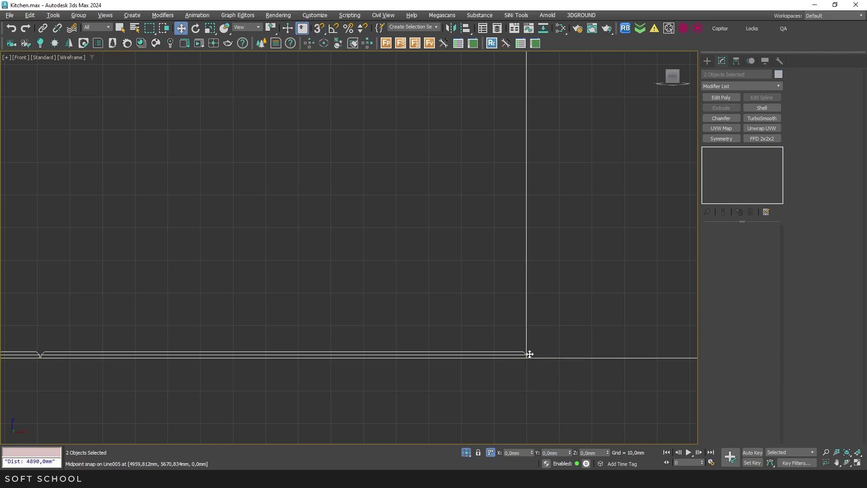
key("s")
scroll(522, 356, "up", 5)
mouse_move(521, 356)
left_mouse_down()
mouse_move(529, 389)
mouse_move(561, 373)
mouse_move(635, 370)
left_mouse_up()
scroll(564, 384, "down", 8)
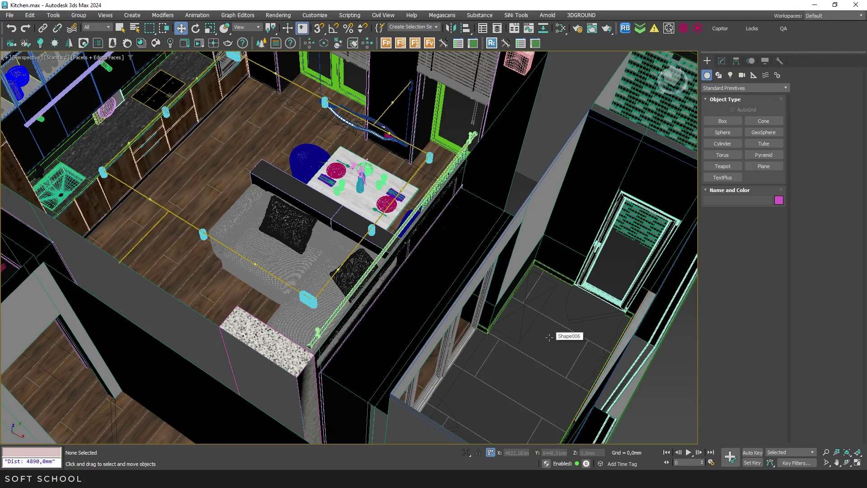
- Isolate the sofa group and show it in Top view as wireframe
left_click(306, 272)
middle_click_drag(306, 272, 338, 294, "alt")
key("alt+q")
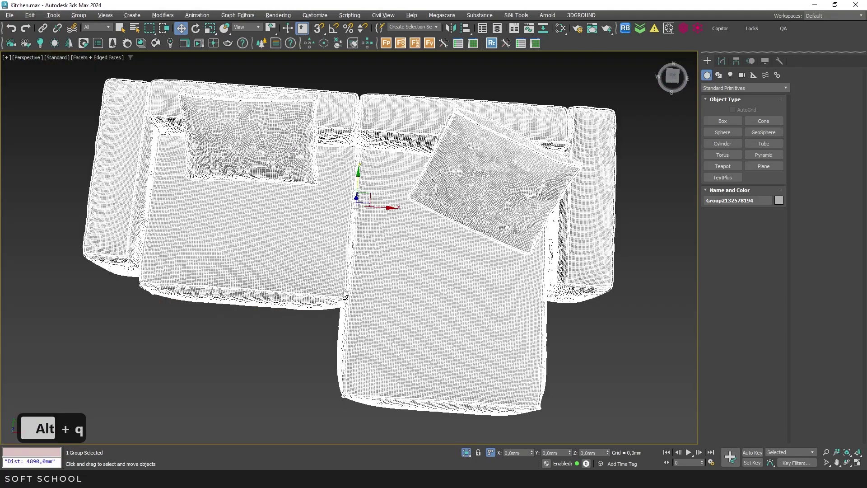
key("t")
key("F3")
- Draw a 4×4 plane over the sofa, delete it, and reselect the sofa group
left_click(754, 168)
scroll(554, 208, "down", 3)
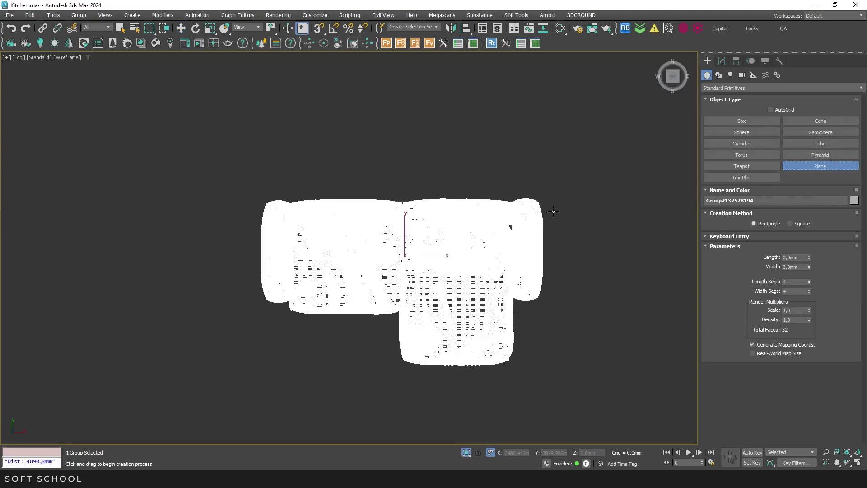
left_click_drag(542, 199, 262, 364)
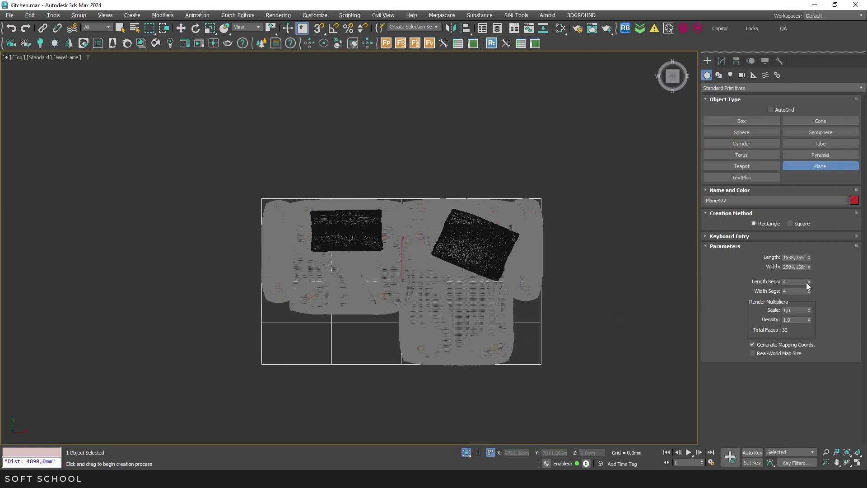
middle_click_drag(534, 321, 538, 332)
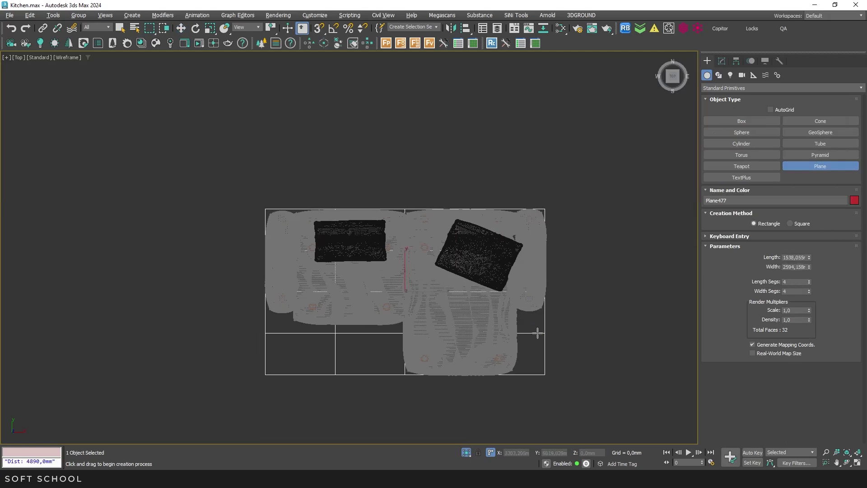
key("Delete")
right_click(552, 318)
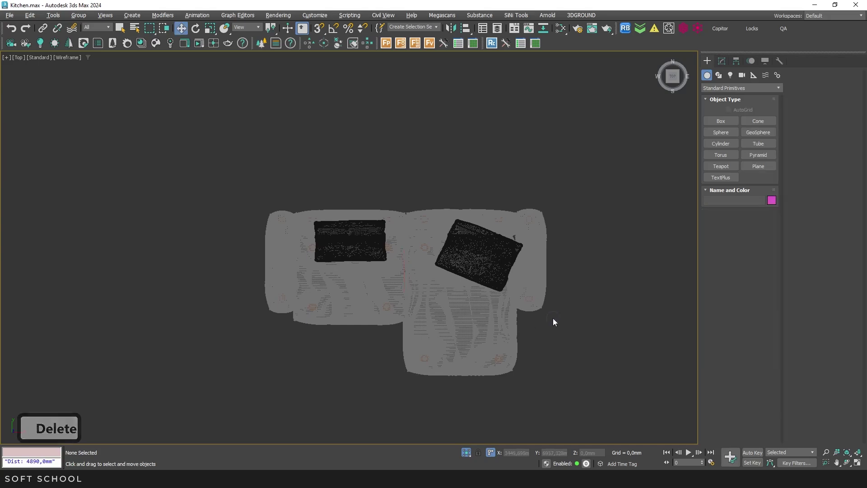
left_click(456, 306)
- Return to Perspective view and measure the sofa with the Measure utility
key("p")
left_click(779, 61)
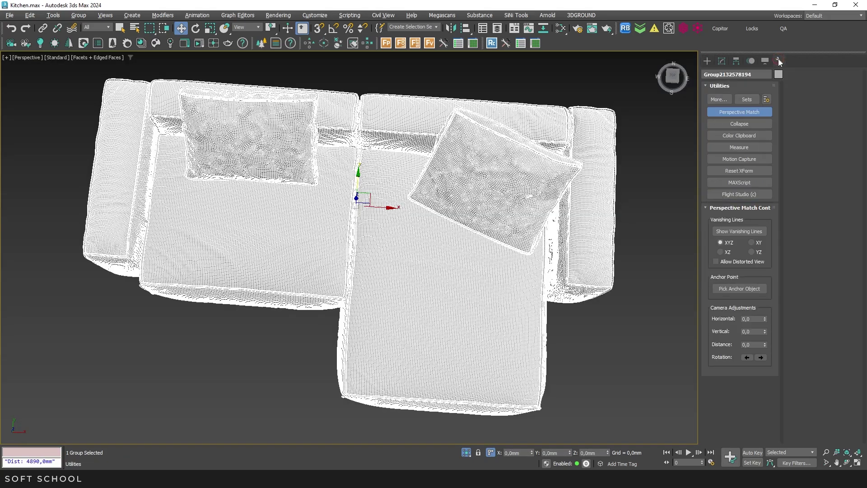
left_click(741, 148)
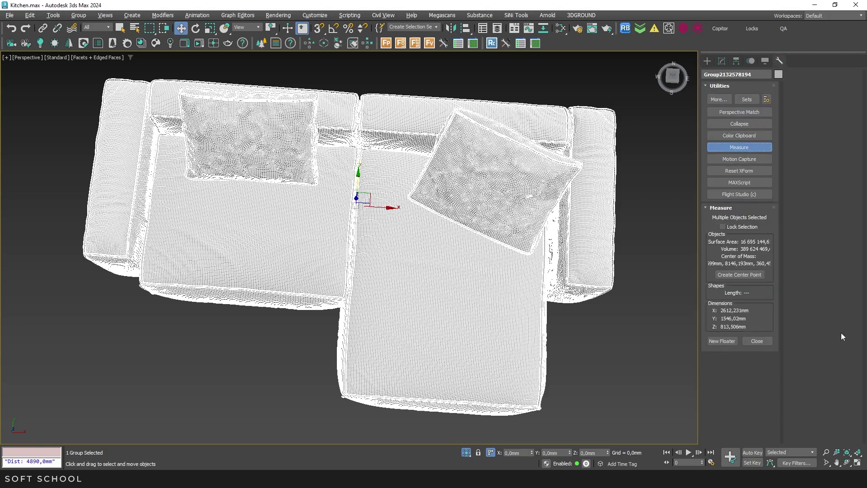
- End isolation, then select and isolate walls Line005, reading 11615 × 8590 × 3000 mm
left_click(631, 352)
key("alt+q")
middle_click_drag(359, 376, 364, 322, "alt")
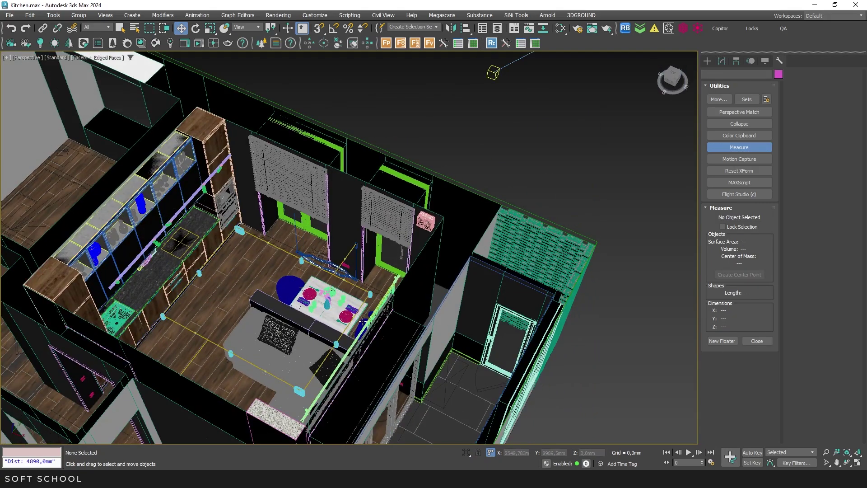
left_click(344, 199)
key("alt+q")
middle_click_drag(344, 199, 371, 208, "alt")
scroll(456, 254, "up", 5)
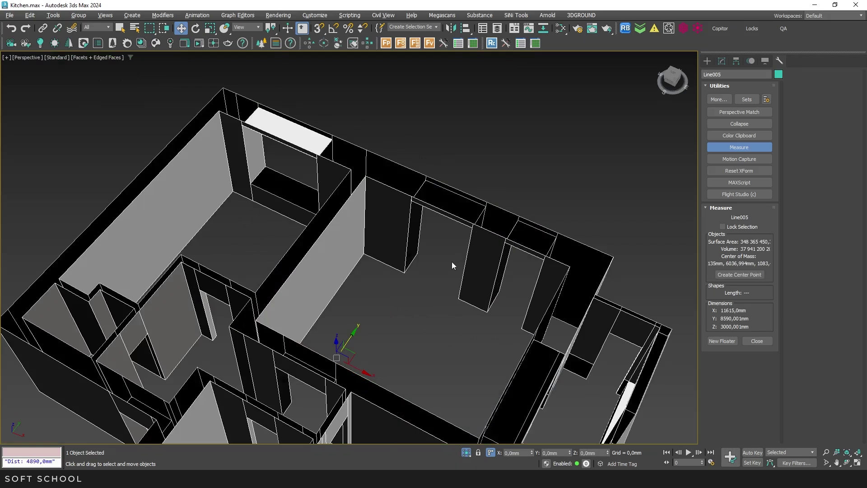
- Snap three tape helpers: wall height, door top to corner, and the 900 mm doorway
left_click(709, 63)
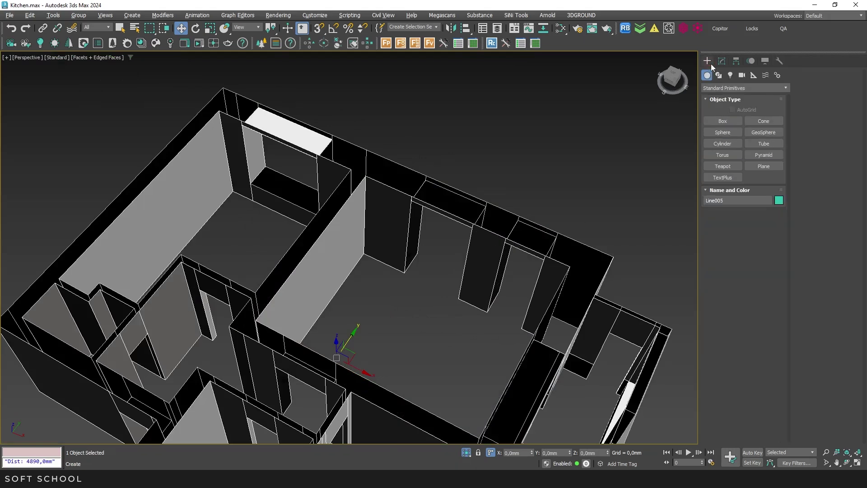
left_click(754, 75)
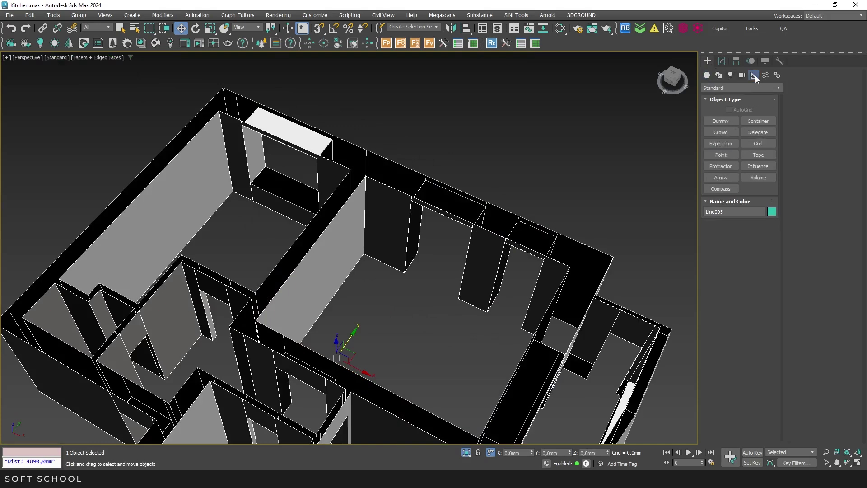
left_click(759, 156)
key("s")
left_click_drag(365, 176, 364, 256)
scroll(421, 258, "up", 3)
scroll(441, 224, "up", 2, "alt")
scroll(418, 209, "down", 3)
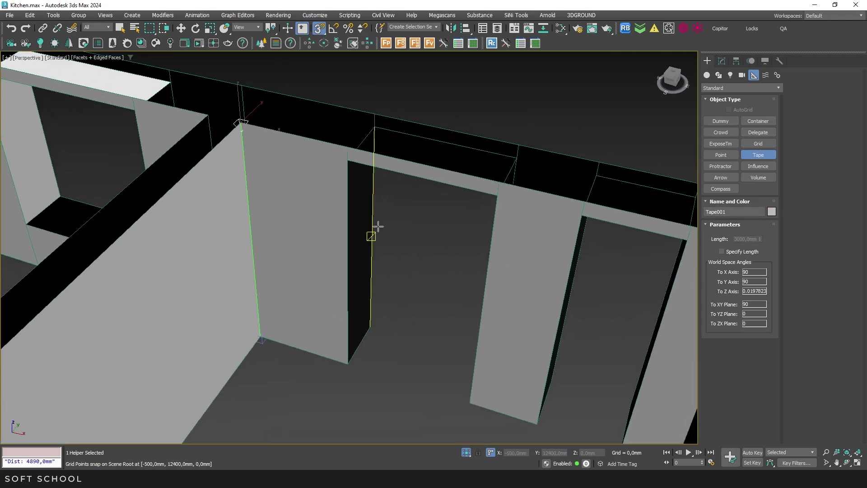
left_click_drag(350, 161, 495, 198)
left_click_drag(586, 217, 684, 241)
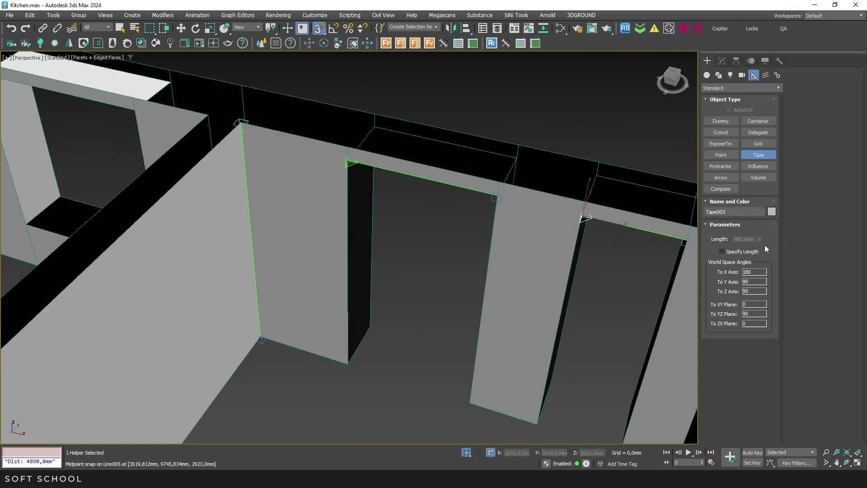
- Select the door-top tape and inspect its parameters, reading 4890.0 mm
key("w")
left_click(351, 161)
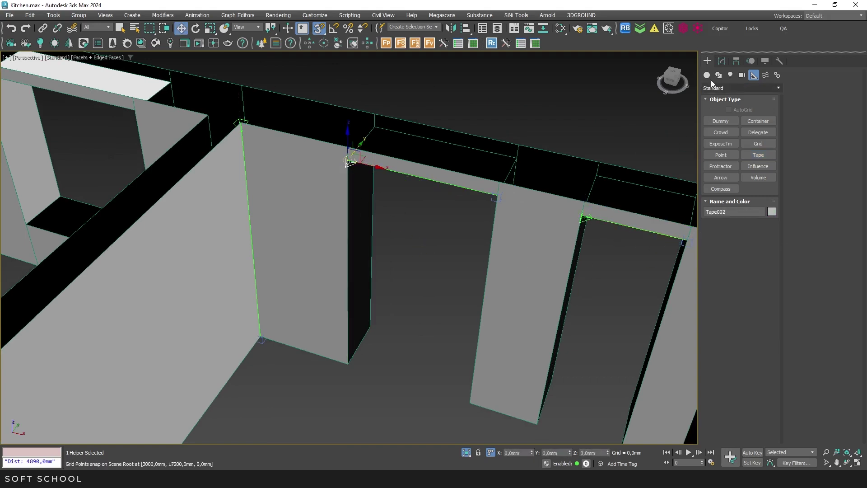
left_click(722, 61)
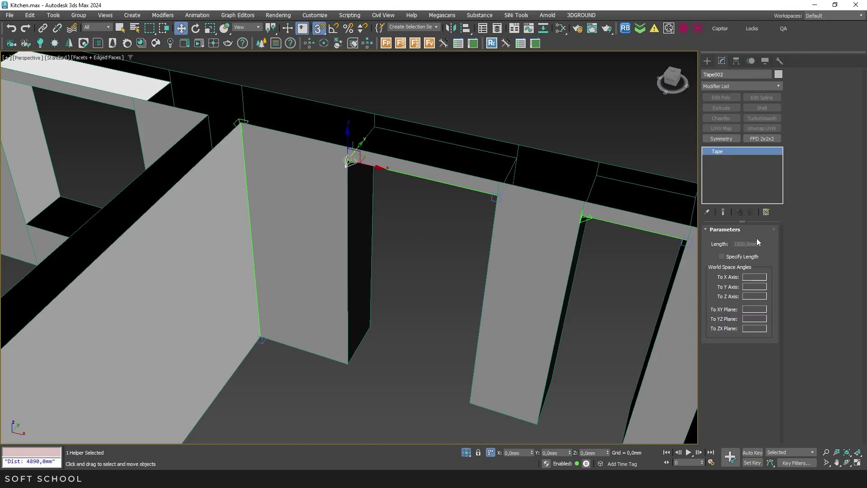
scroll(368, 275, "down", 5)
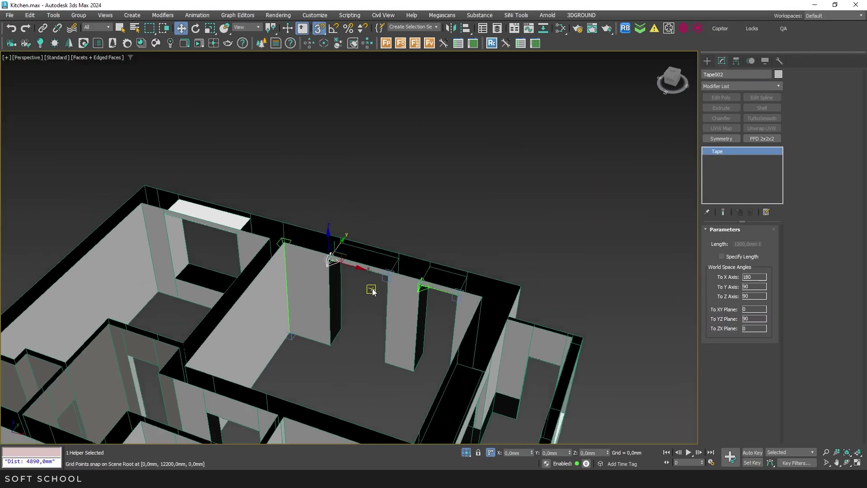
- Filter selection to Helpers, delete all three tapes, and reset the filter to All
left_click(98, 28)
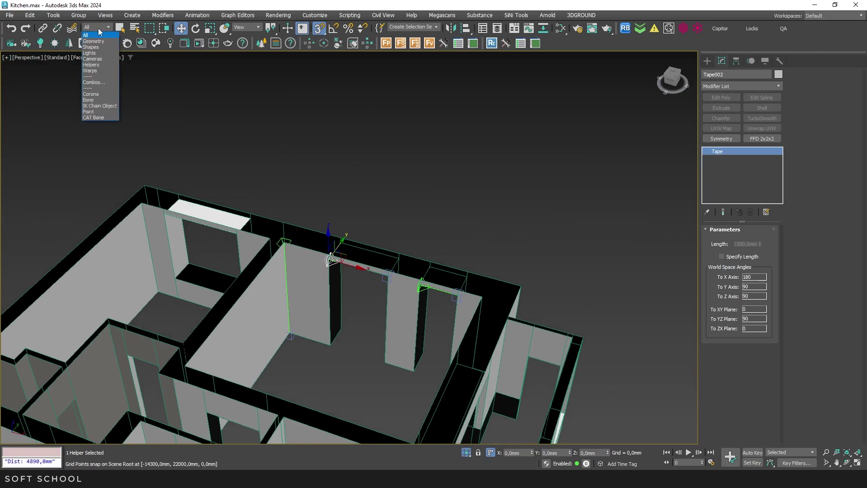
left_click(91, 64)
left_click_drag(523, 188, 264, 366)
key("Delete")
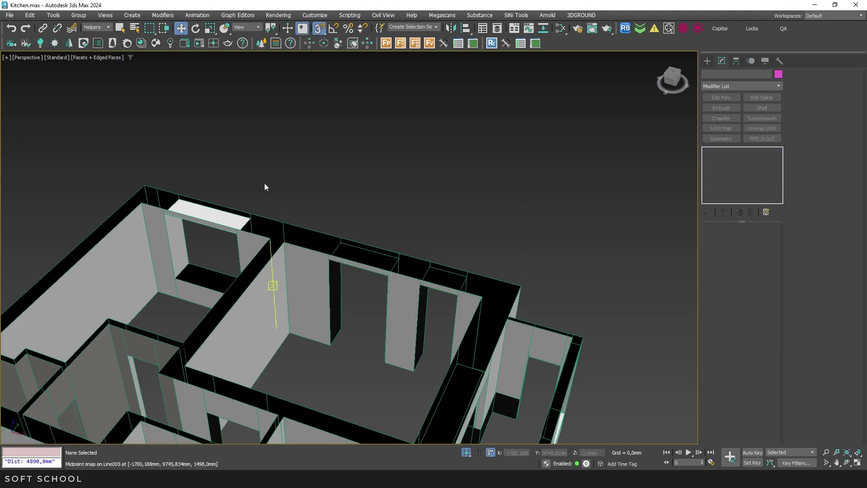
left_click(97, 27)
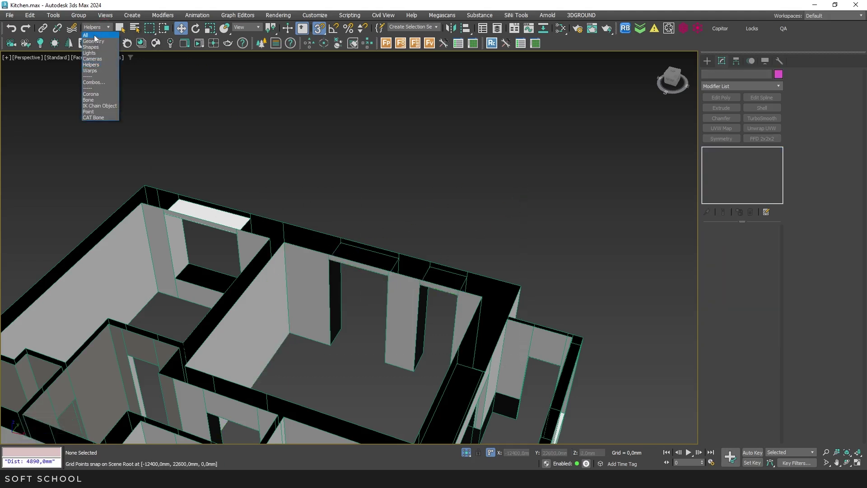
left_click(96, 38)
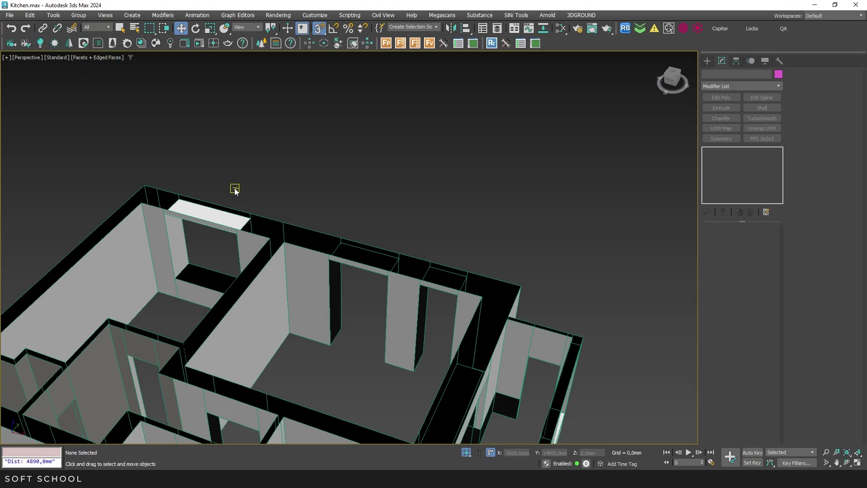
- Orbit to a top-down view and measure the distance between two wall points
middle_click_drag(339, 286, 419, 280, "alt")
left_click(53, 15)
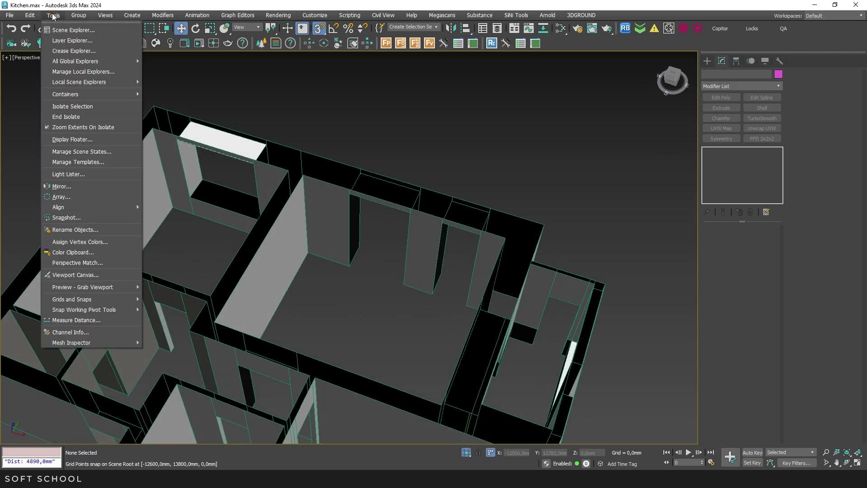
left_click(95, 318)
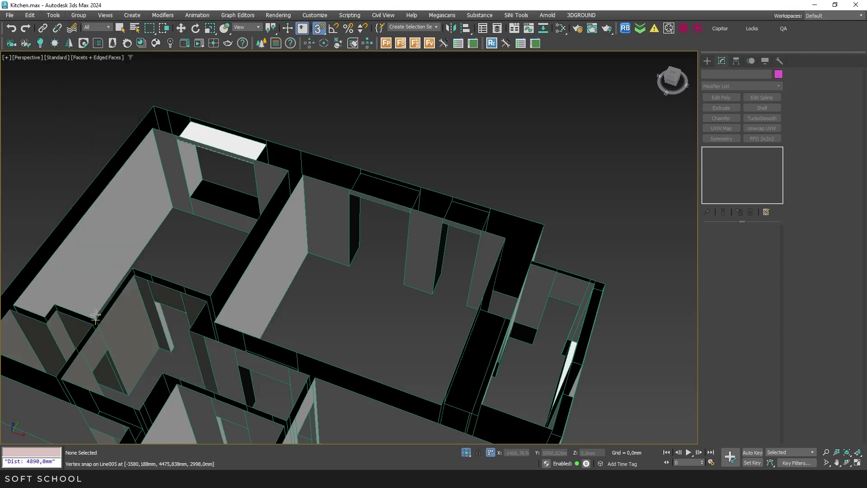
left_click(304, 176)
left_click(507, 236)
- Measure the wall-corner span again, reading 4390 mm, and bring up the viewport quad menu
left_click(56, 17)
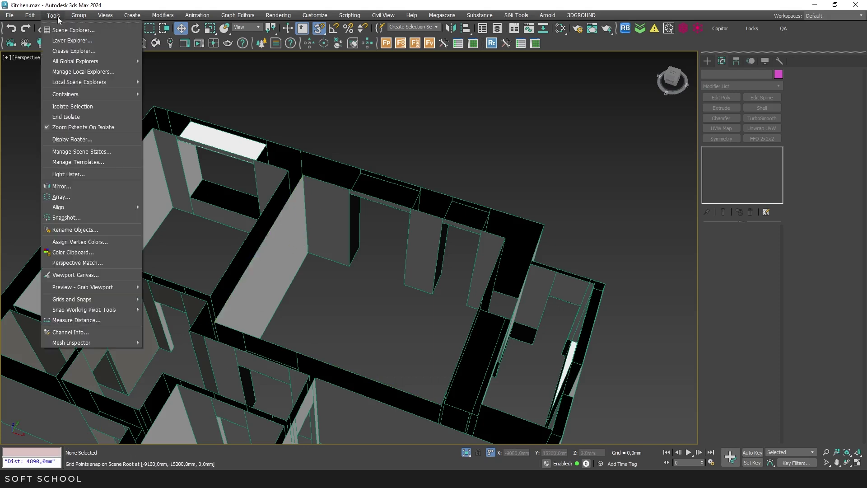
left_click(77, 321)
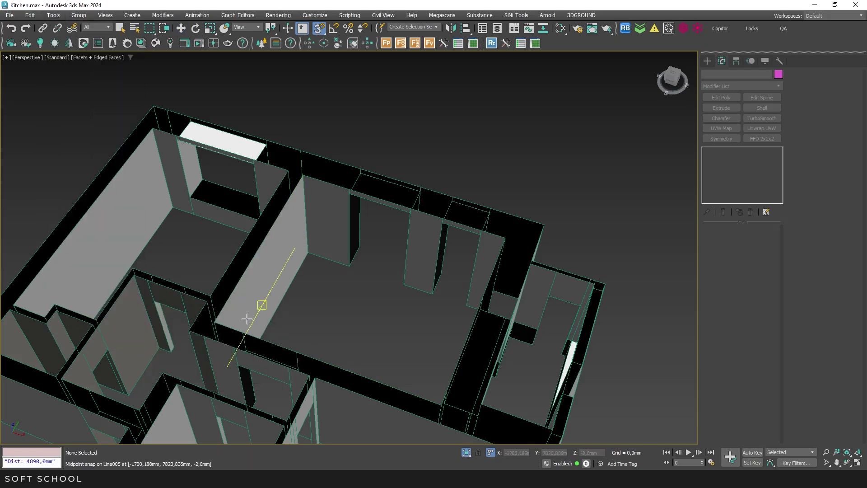
left_click(303, 176)
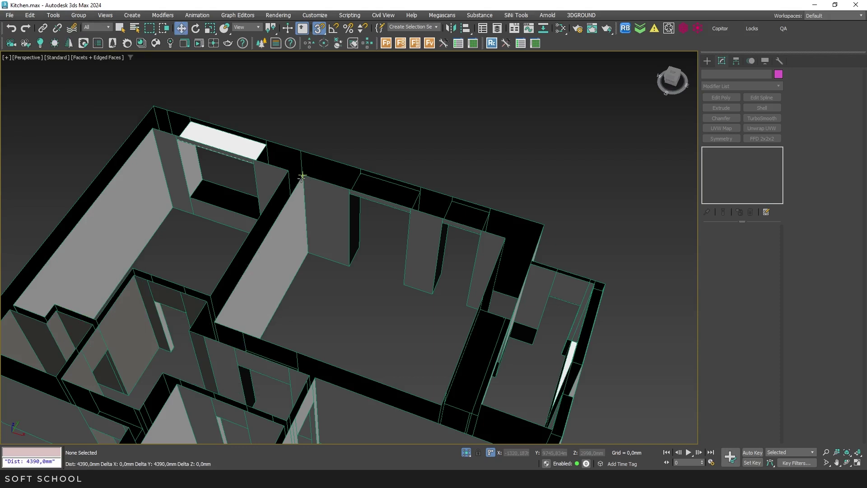
right_click(302, 177)
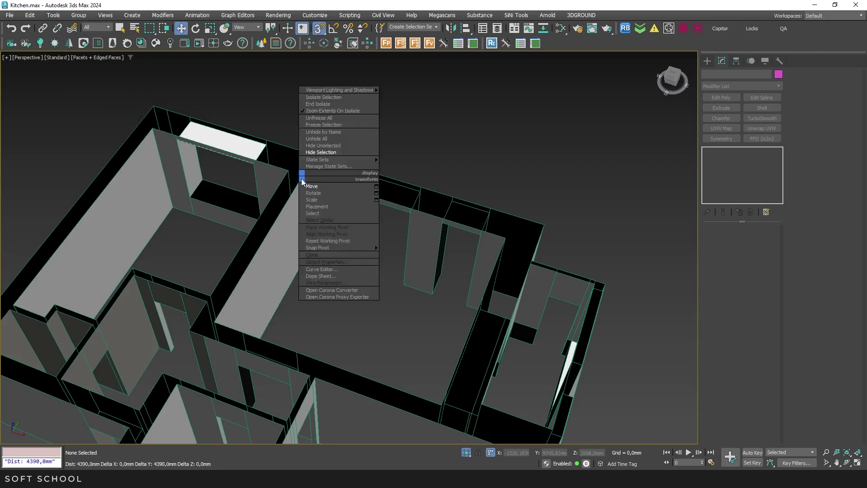
- Add Measure Distance from All Commands to the transform quad in Customize User Interface
left_click(356, 206)
left_click(315, 17)
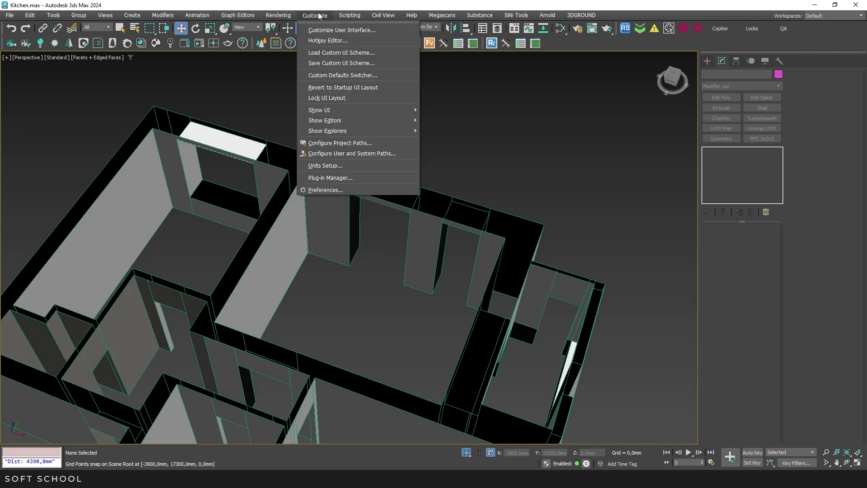
left_click(321, 30)
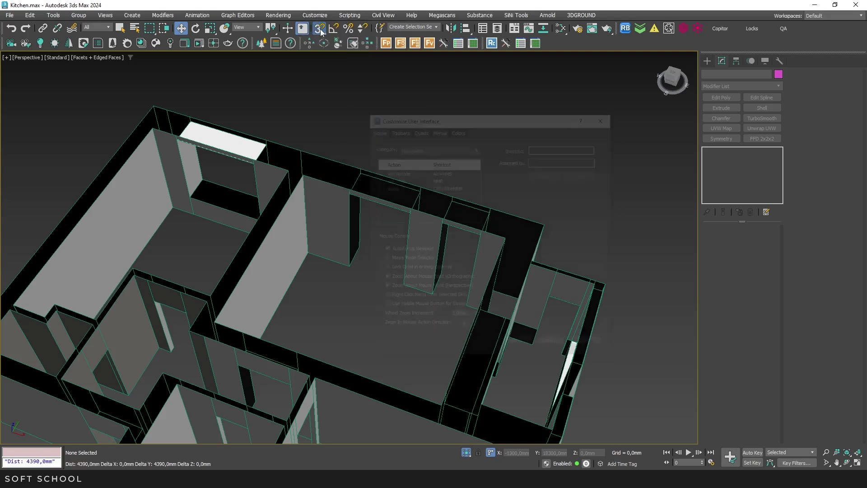
left_click(419, 129)
left_click(417, 160)
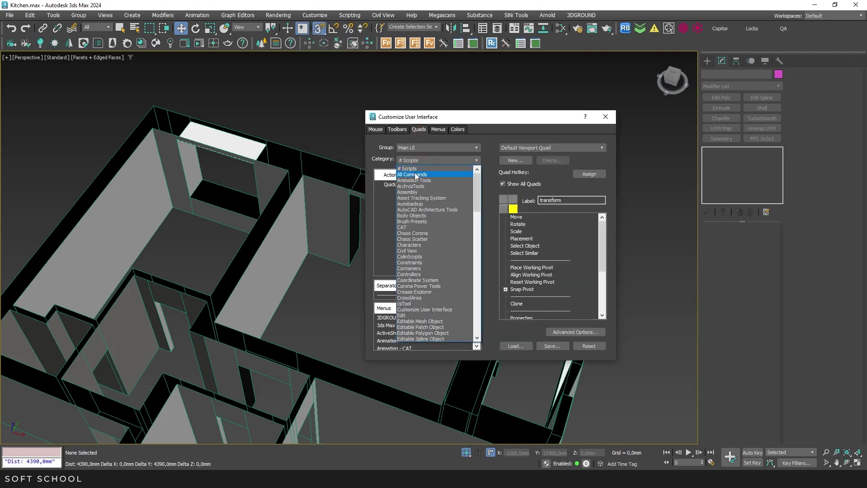
left_click(417, 175)
left_click(409, 200)
type("me")
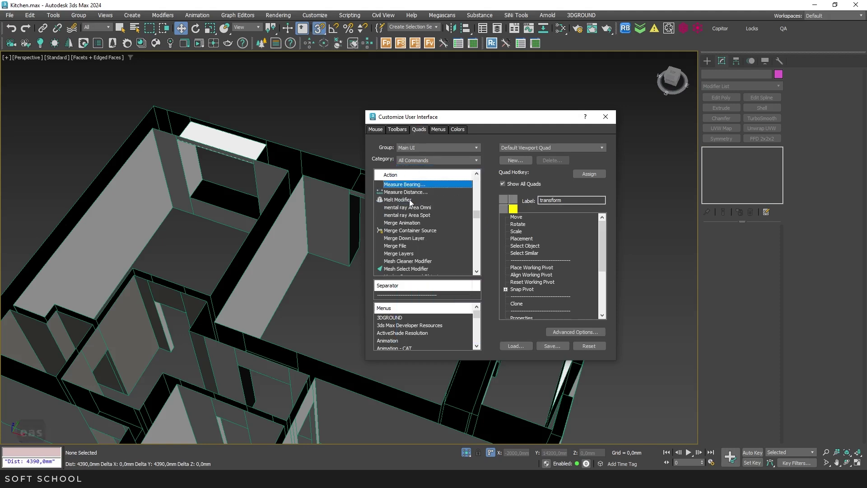
left_click(409, 193)
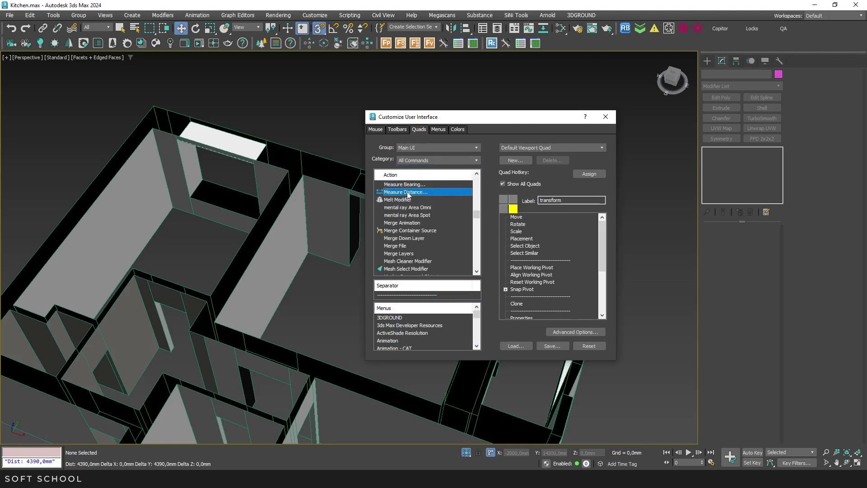
left_click_drag(408, 194, 524, 266)
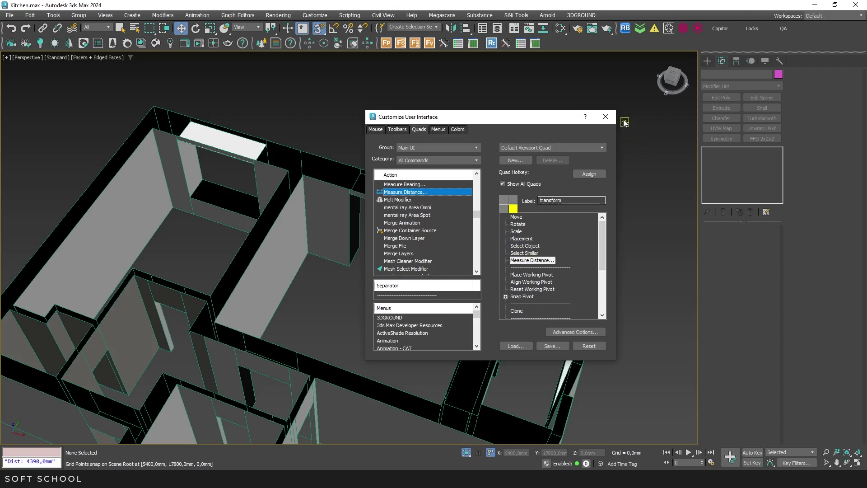
- Launch Measure Distance from the viewport quad menu to measure the 2850 mm span
left_click(605, 116)
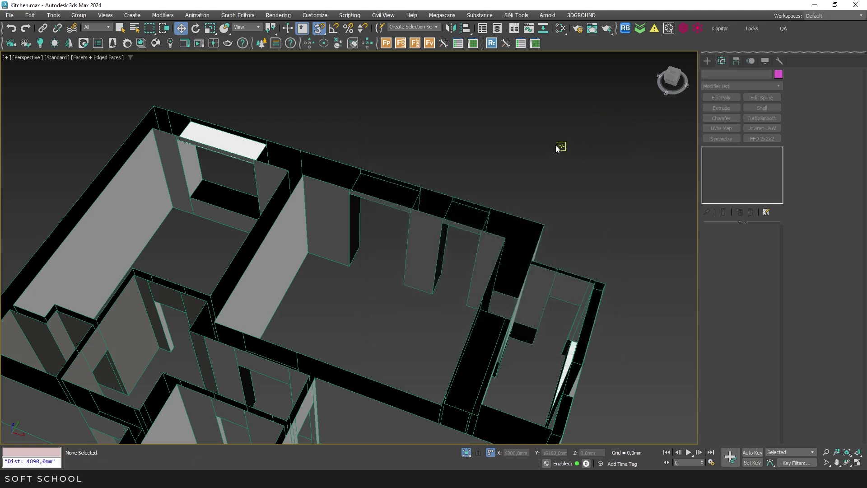
right_click(552, 144)
left_click(580, 192)
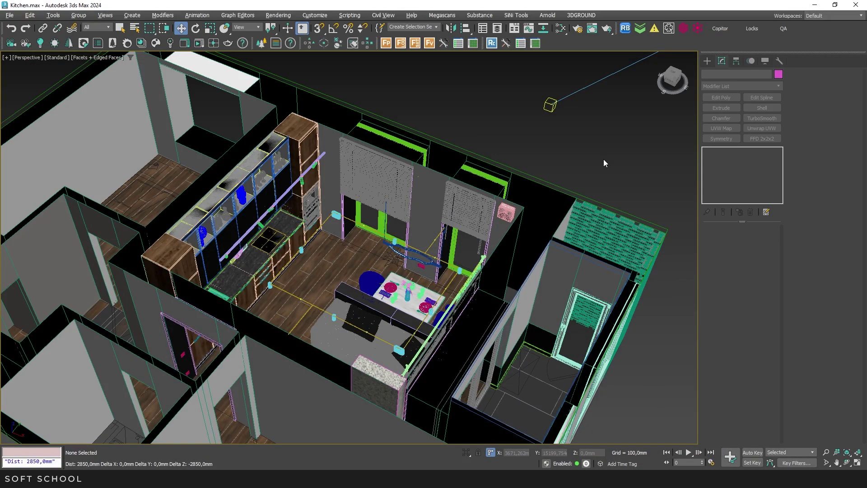
- Zoom in and select all six LED light instances above the table via Edit > Select Instances
scroll(331, 316, "up", 3)
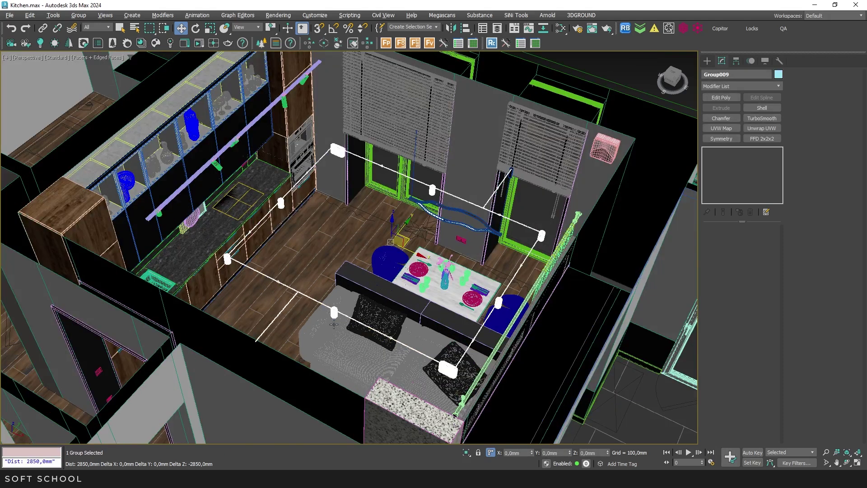
key("alt+o")
left_click(335, 318)
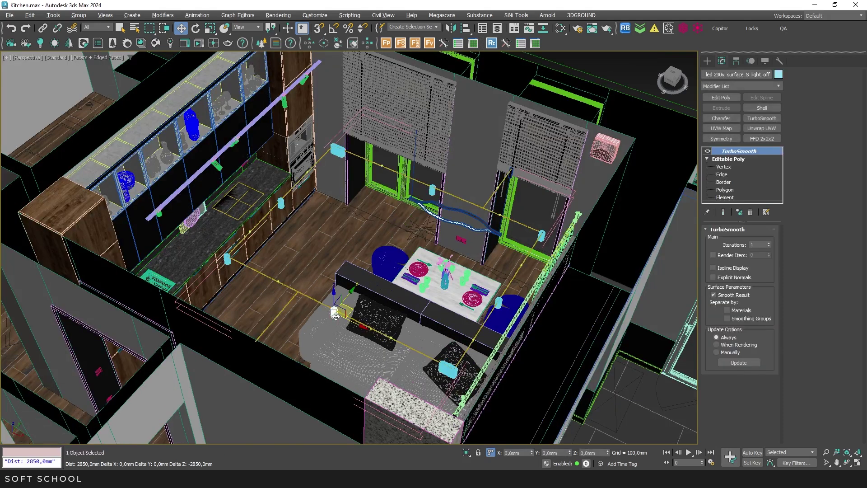
left_click(30, 16)
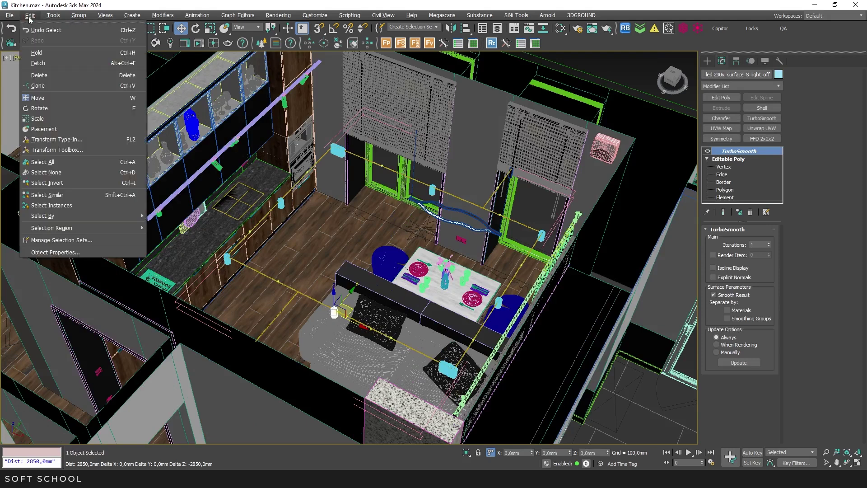
left_click(62, 205)
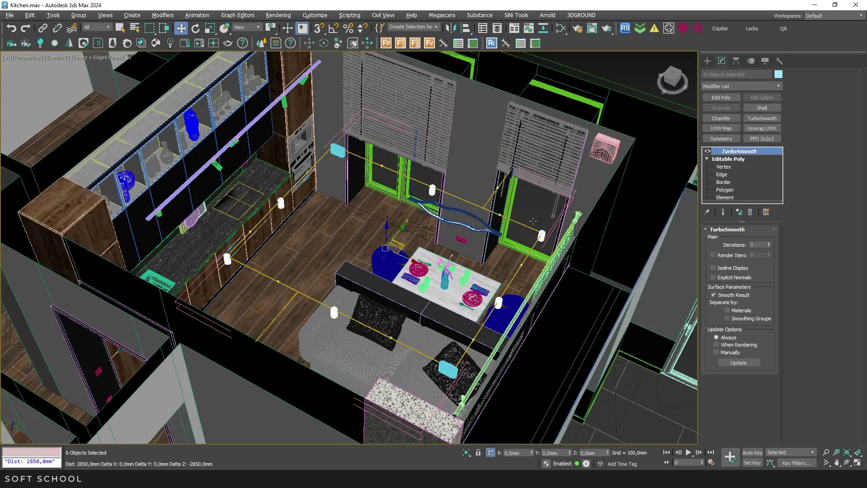
left_click(316, 15)
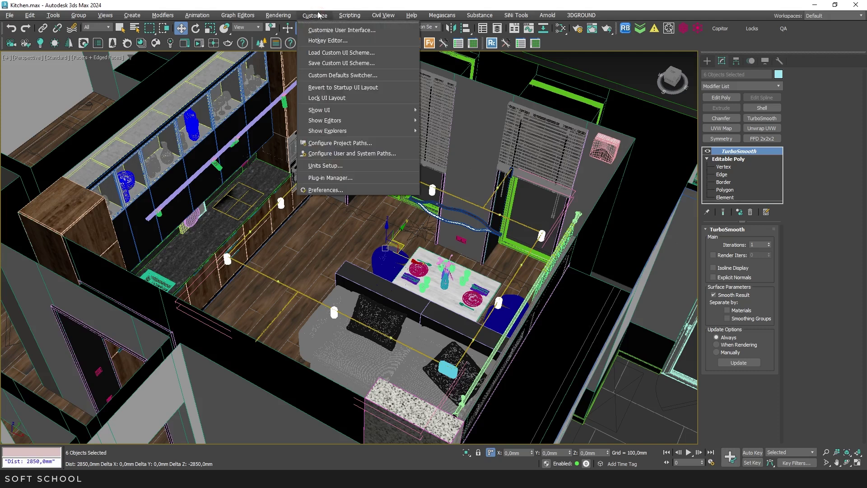
- Drag Select Instances from All Commands into the Default Viewport Quad's transform quadrant
left_click(324, 40)
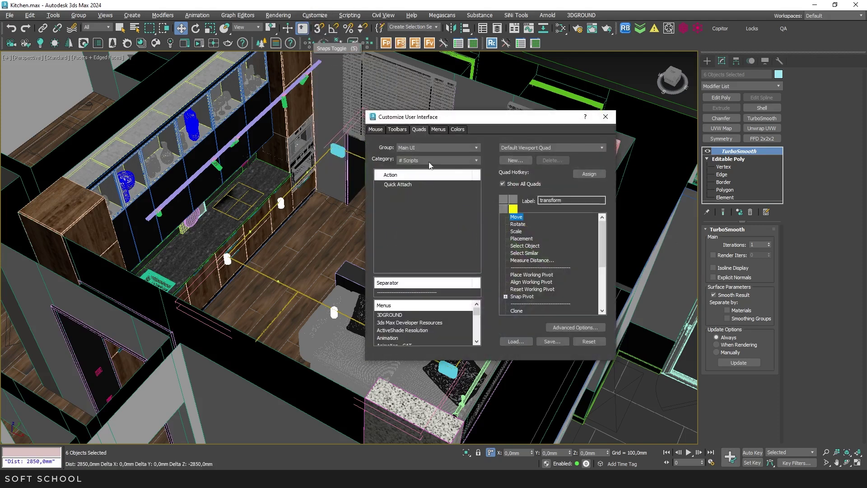
left_click(437, 159)
left_click(412, 174)
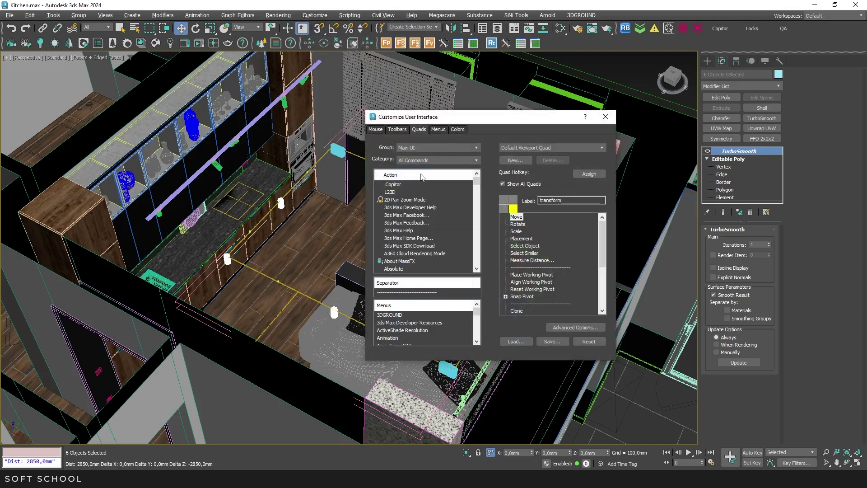
left_click(414, 198)
type("sel")
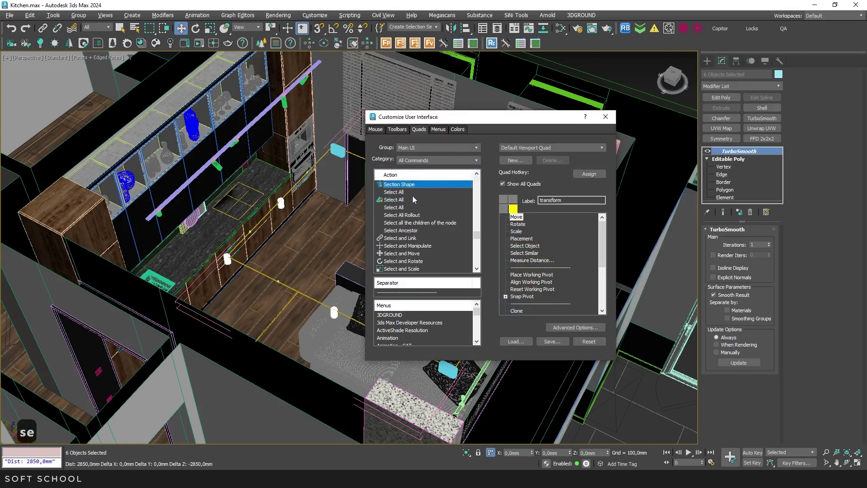
scroll(424, 234, "down", 5)
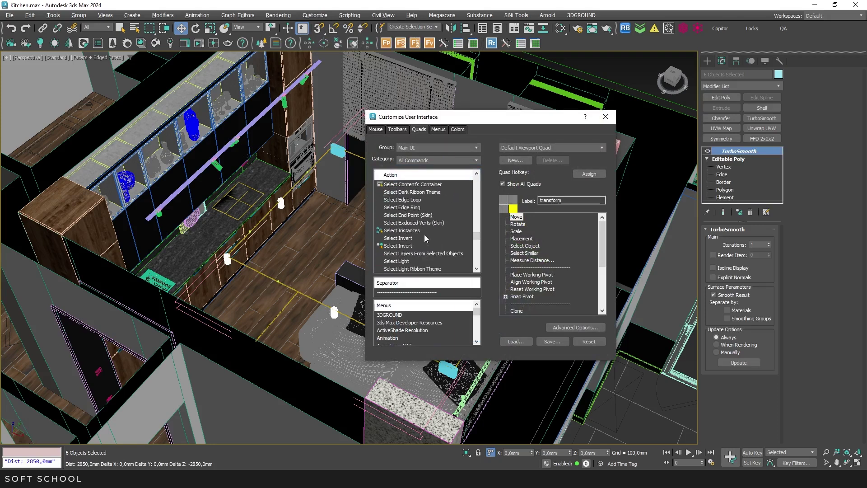
left_click_drag(406, 233, 534, 255)
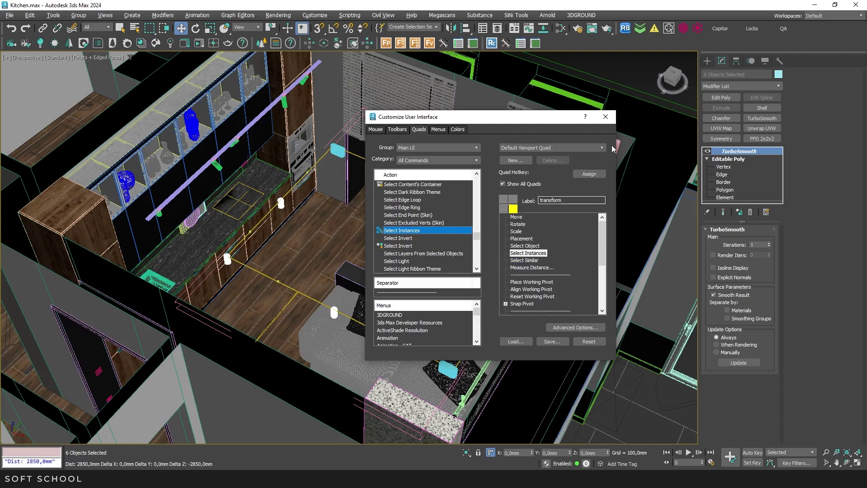
- Select all double wall socket instances via the quad menu, isolate them, then restore the scene
left_click(606, 117)
left_click(462, 240)
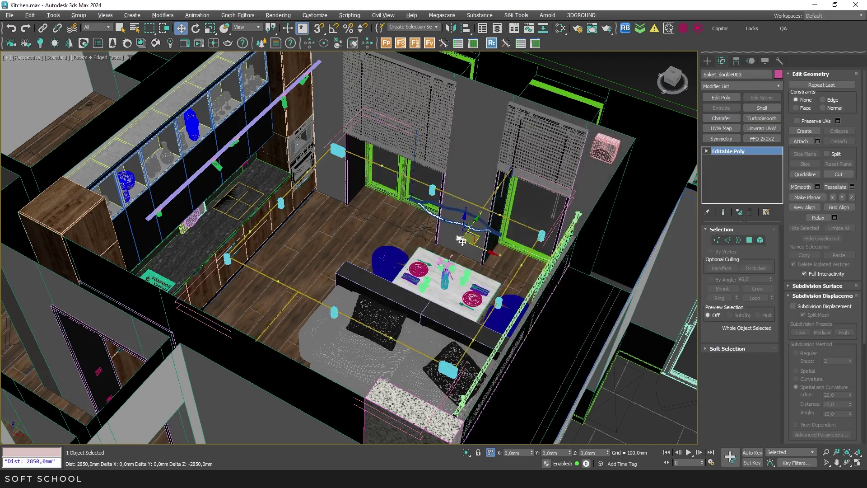
right_click(461, 241)
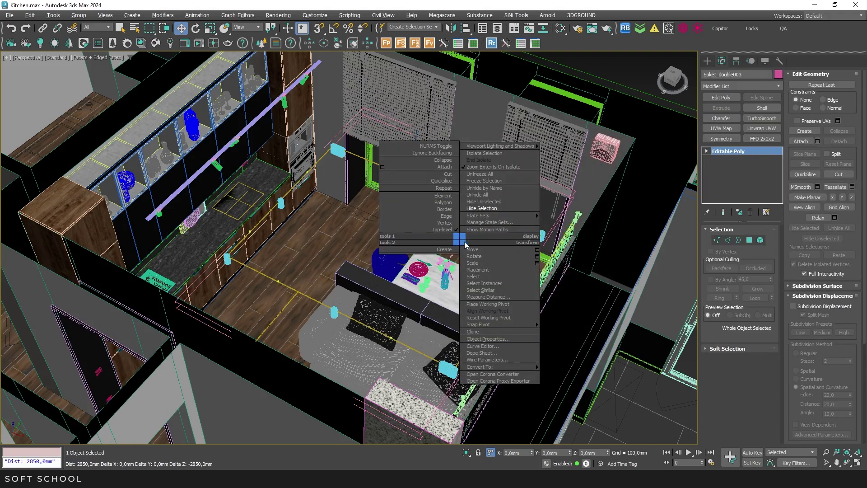
left_click(488, 283)
key("alt+q")
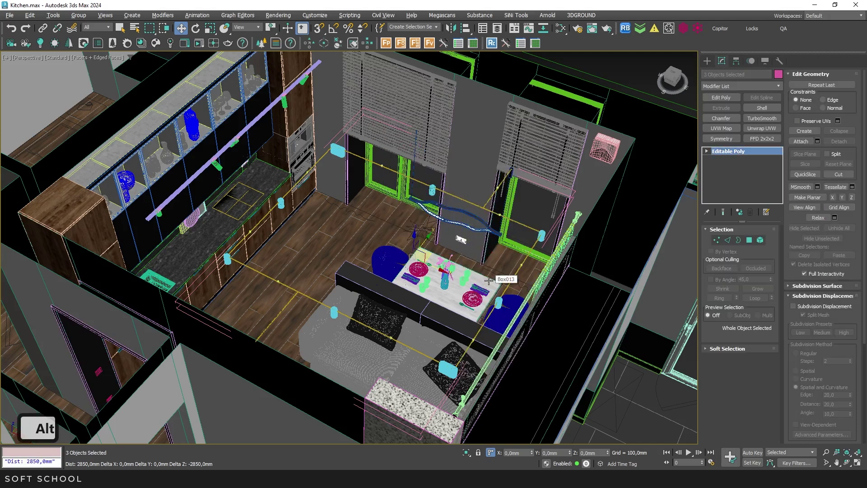
mouse_move(411, 281)
middle_mouse_down("alt")
mouse_move(408, 274)
mouse_move(420, 275)
mouse_move(413, 280)
middle_mouse_up("alt")
key("alt+q")
- Select Similar on a surface wall light and isolate the eight matching lights
left_click(449, 368)
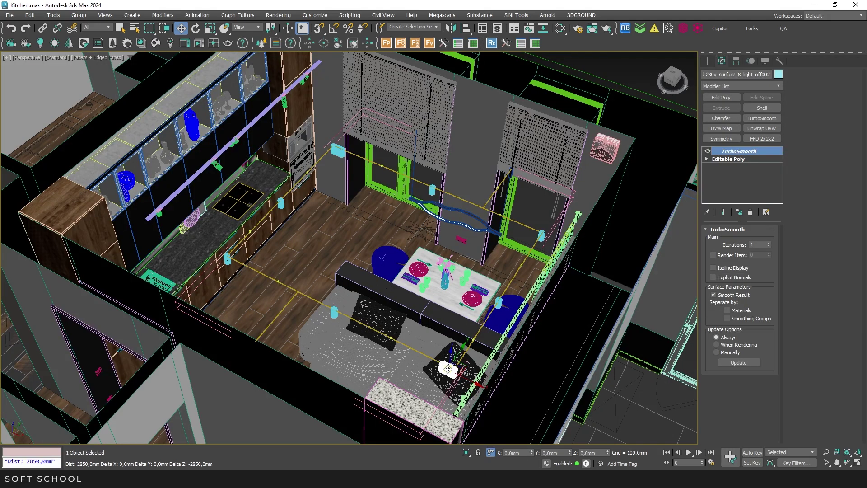
right_click(448, 368)
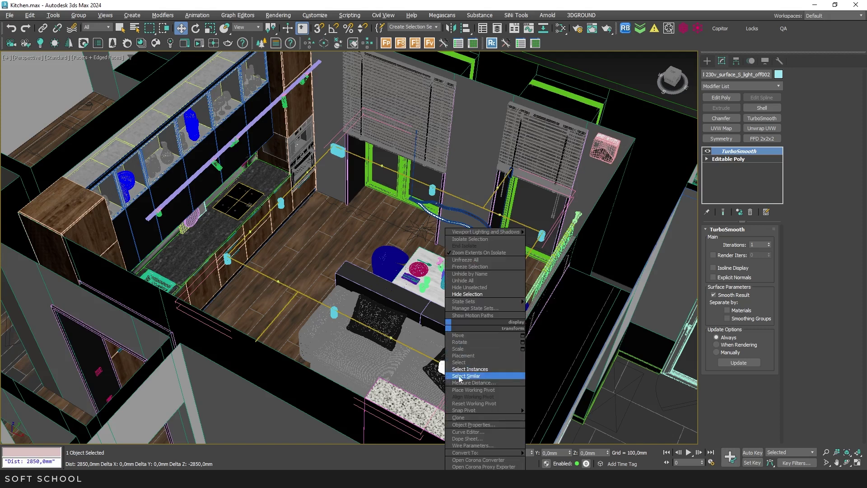
left_click(485, 375)
key("alt+q")
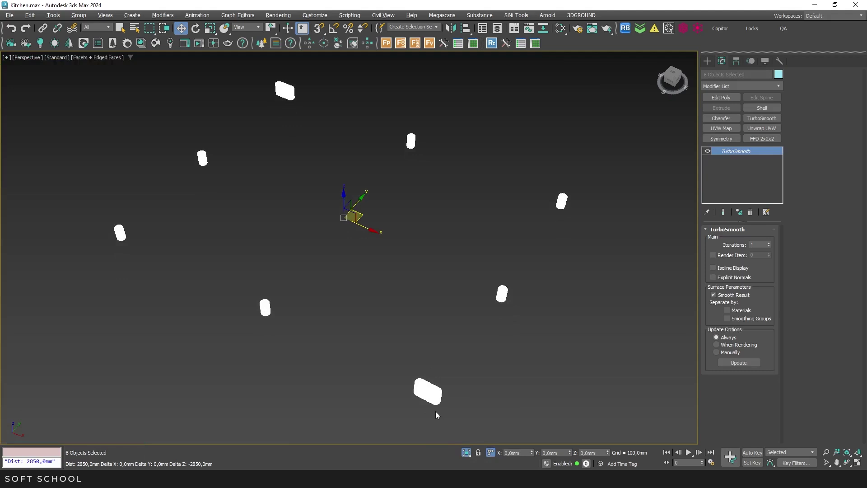
left_click(480, 395)
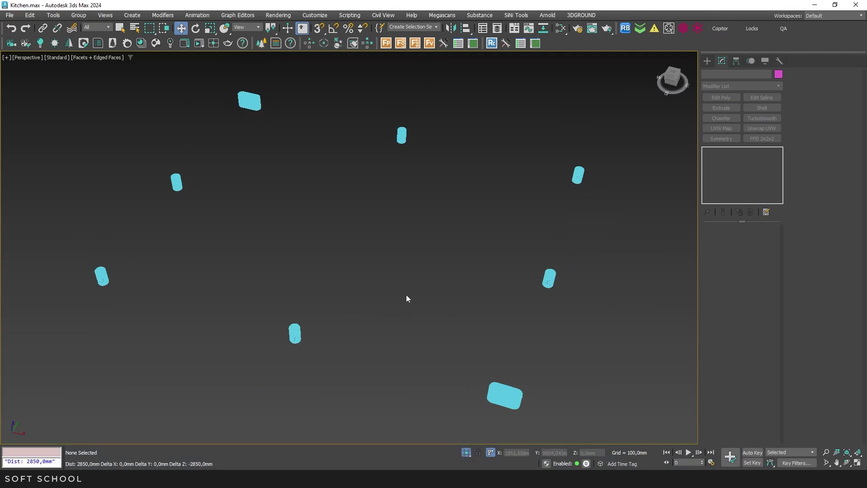
- Isolate the lower-left surface light and Shift-drag out an instanced clone of it
left_click_drag(405, 294, 280, 348)
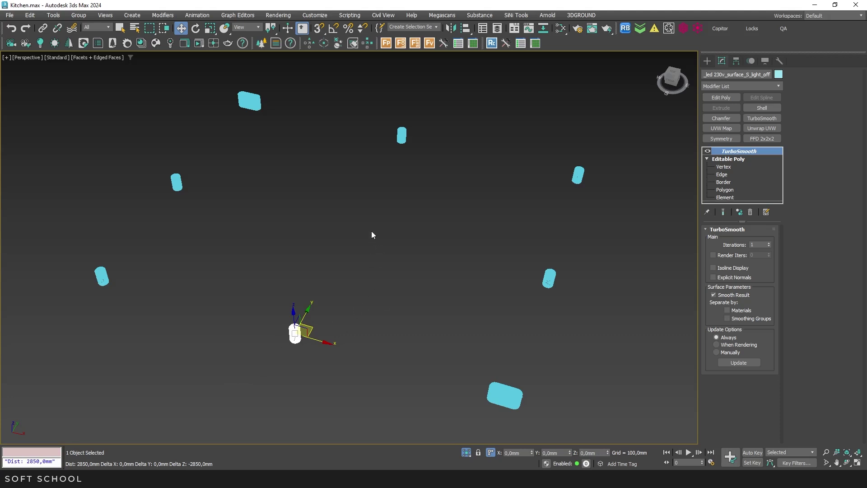
key("alt+q")
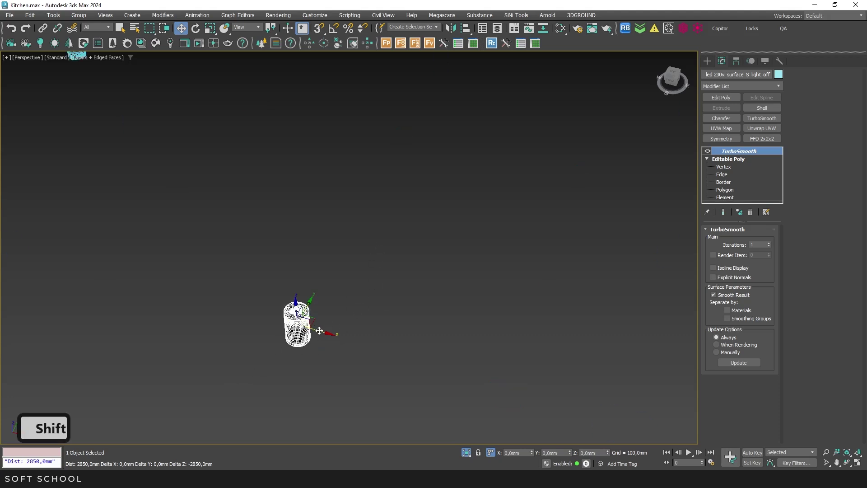
left_click_drag(321, 329, 356, 337, "shift")
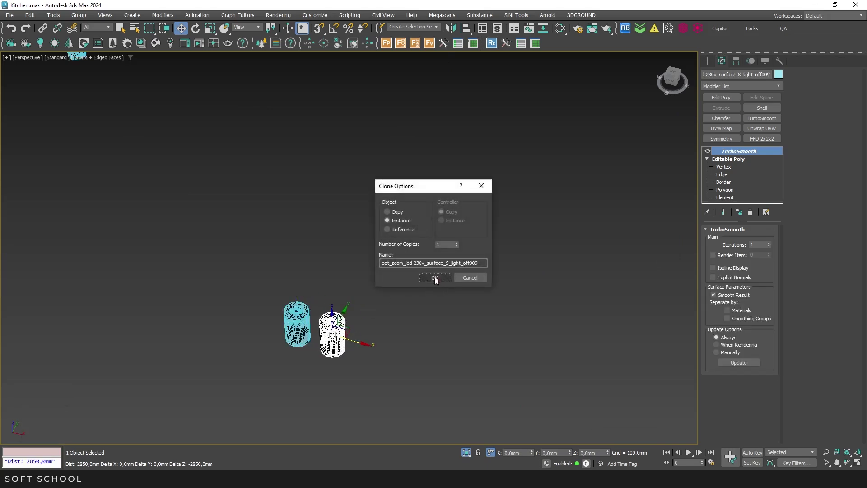
left_click(433, 277)
- Snap the clone onto the original, offset it 10 units along X, then delete it
scroll(343, 335, "up", 3)
key("s")
left_click_drag(347, 339, 278, 266)
double_click(518, 452)
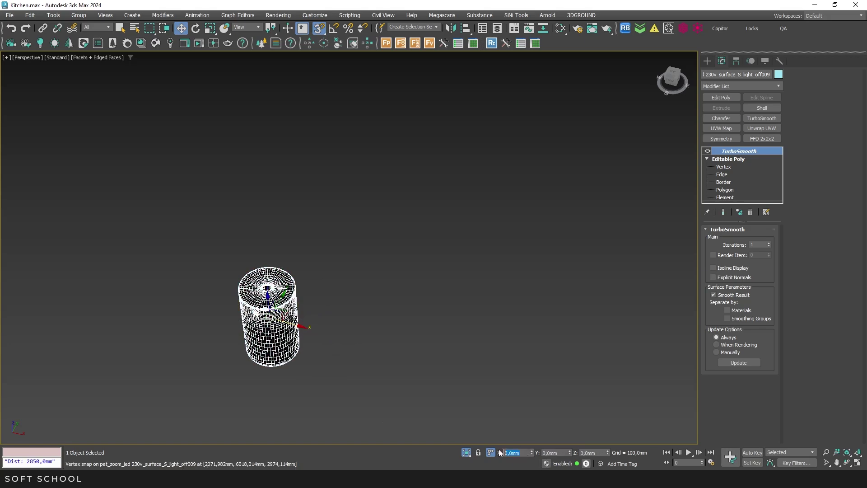
type("10")
key("Return")
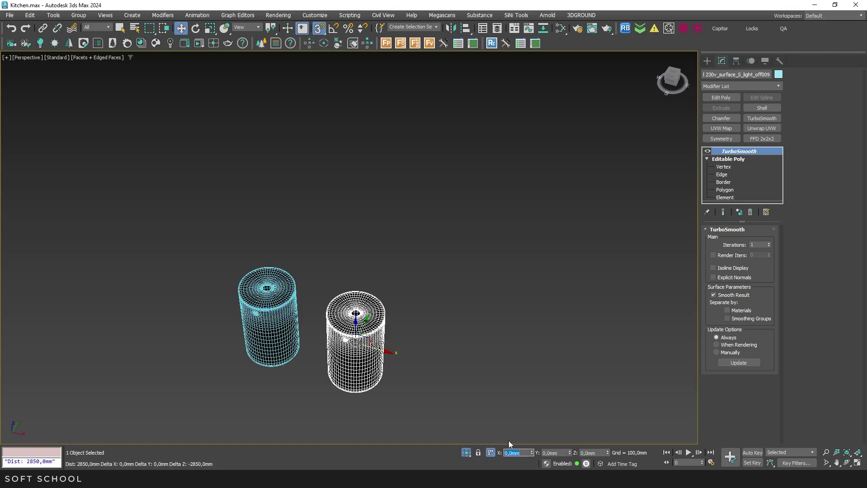
key("Delete")
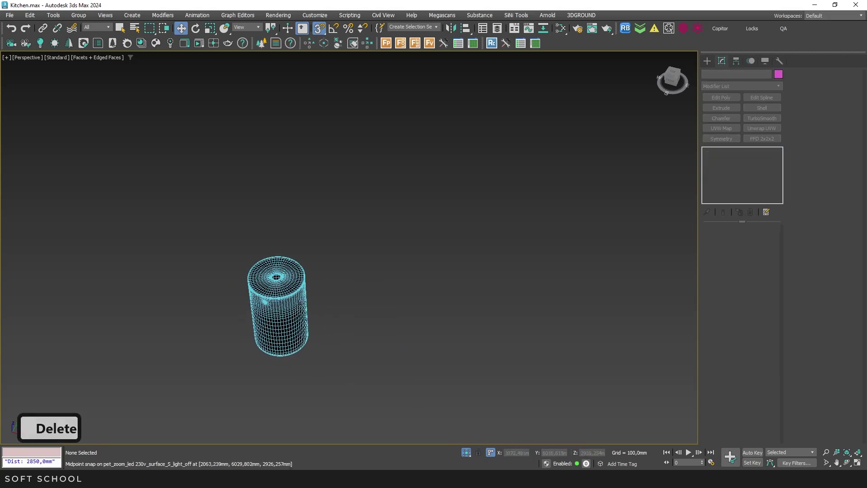
- Paste an instance of the remaining light with Ctrl+V and move it beside the original
left_click(298, 299)
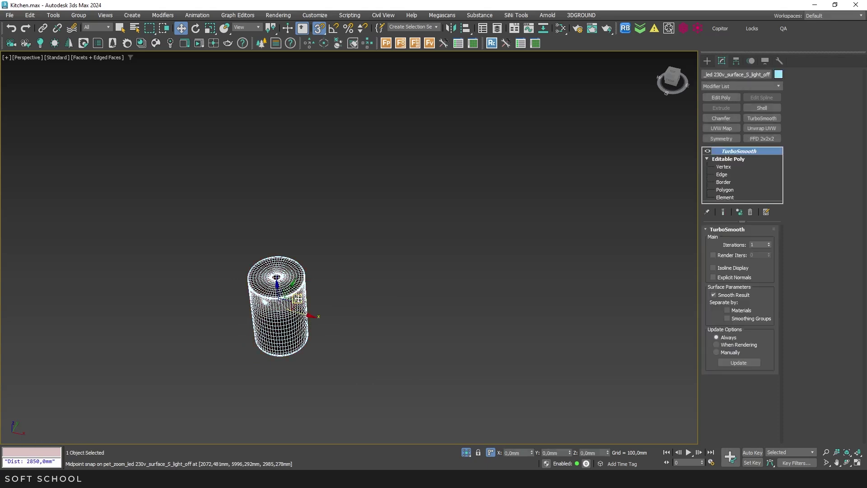
key("ctrl+v")
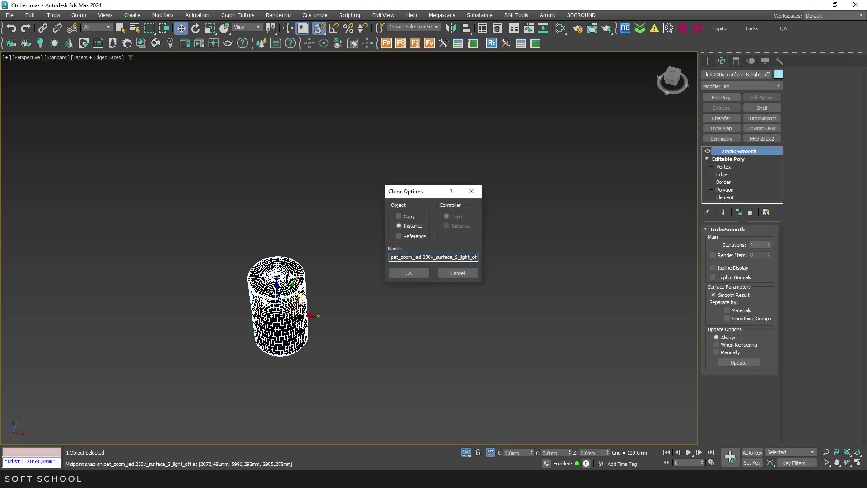
left_click(410, 273)
key("s")
mouse_move(308, 309)
left_mouse_down()
mouse_move(245, 280)
mouse_move(318, 307)
mouse_move(313, 303)
left_mouse_up()
key("ctrl+z")
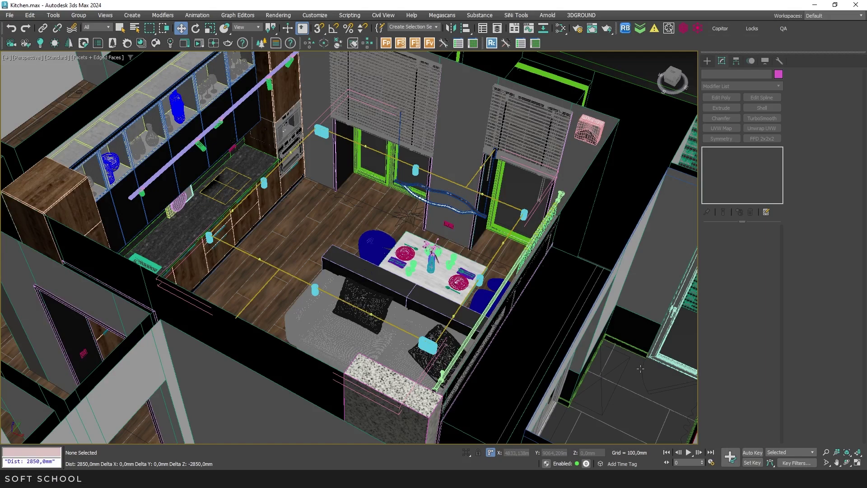
- Isolate the dining table and add a Chamfer modifier to it
left_click(441, 288)
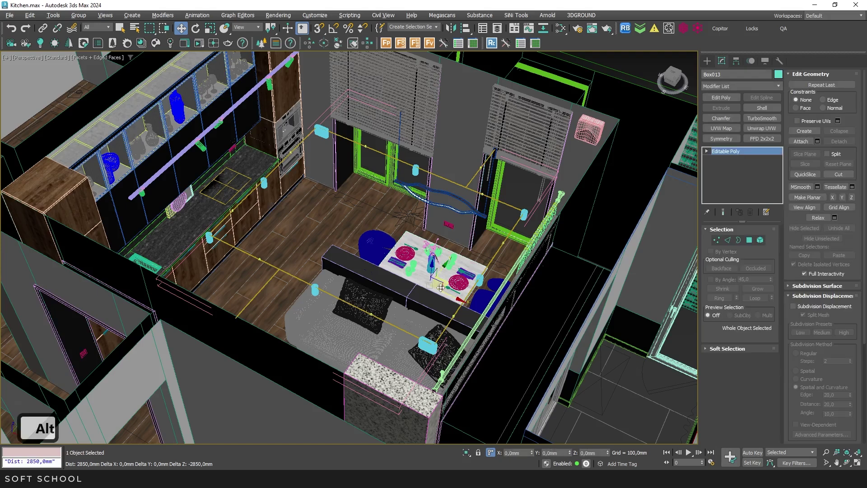
key("alt+q")
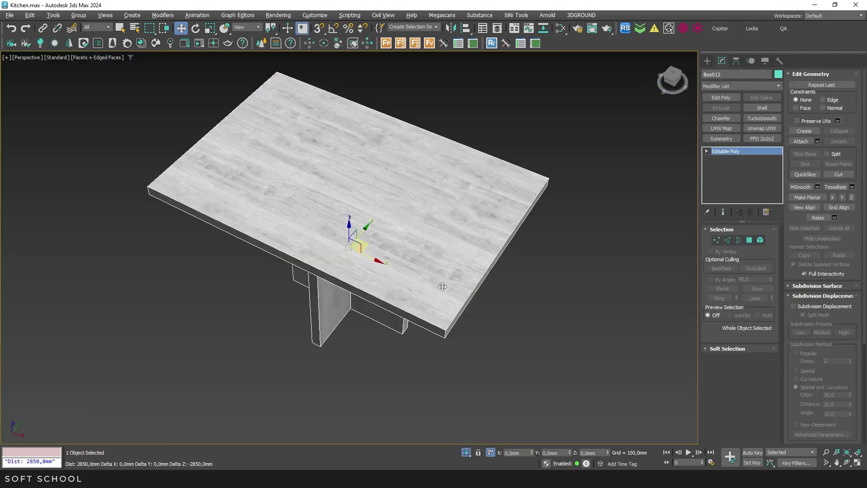
left_click(716, 118)
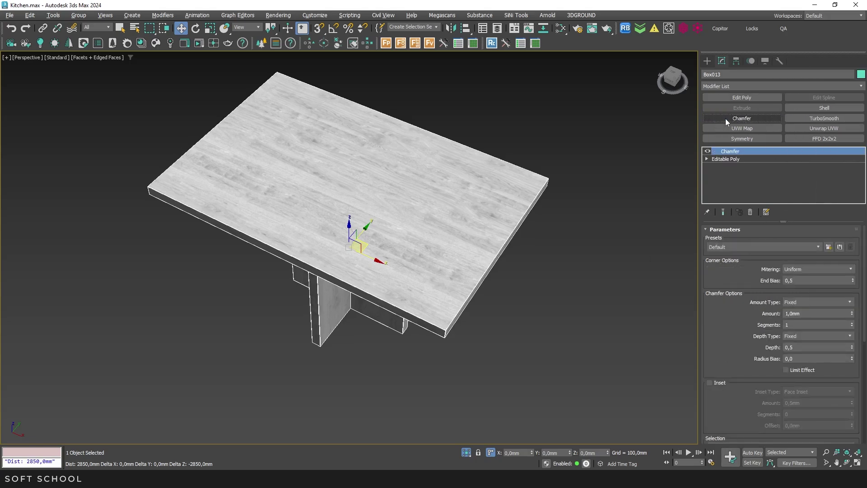
- Set the chamfer to Quad mitering, 2mm amount, 2 segments and 0,5 tension
left_click(802, 270)
left_click(795, 277)
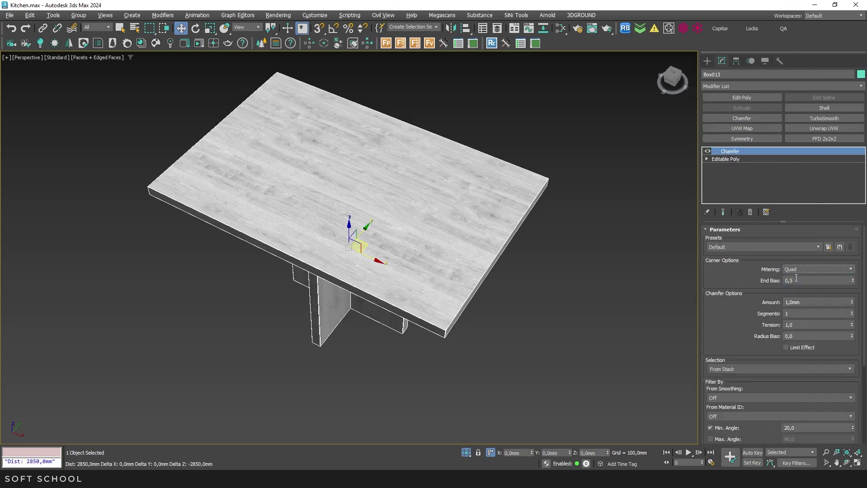
left_click(804, 302)
type("2")
key("Return")
left_click(852, 312)
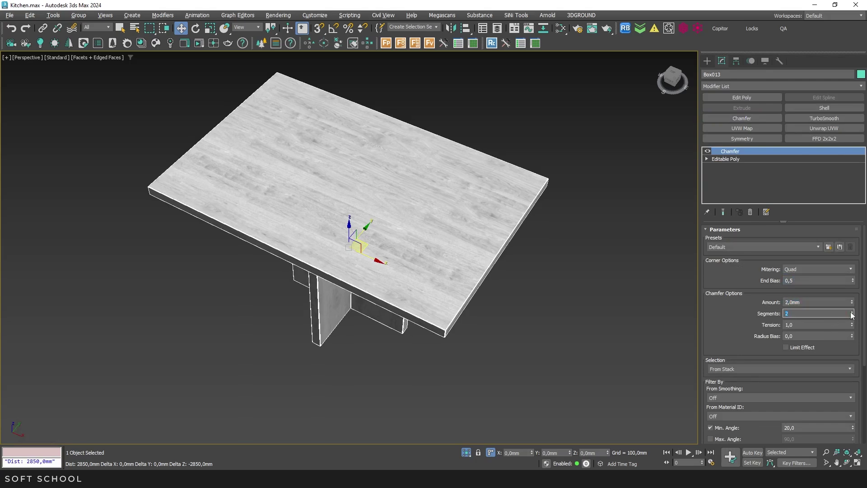
key("Tab")
type("0,5")
key("Return")
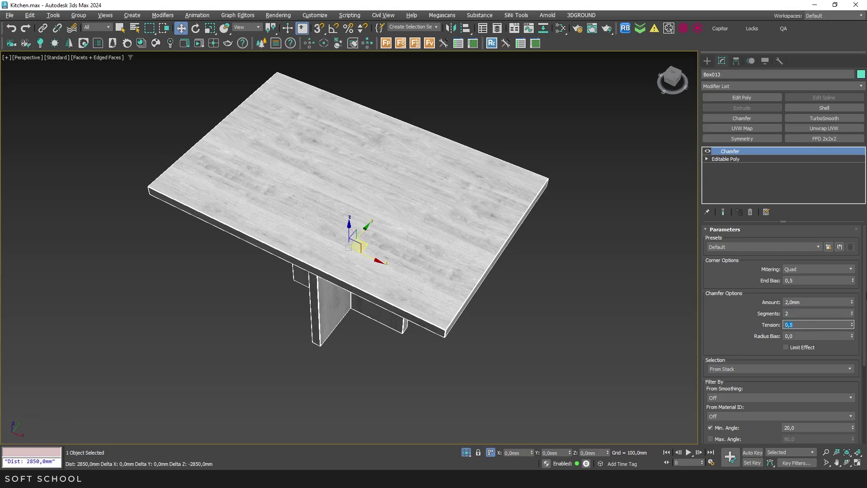
- Save these chamfer settings as the default preset 'Quad-2mm'
scroll(724, 383, "down", 5)
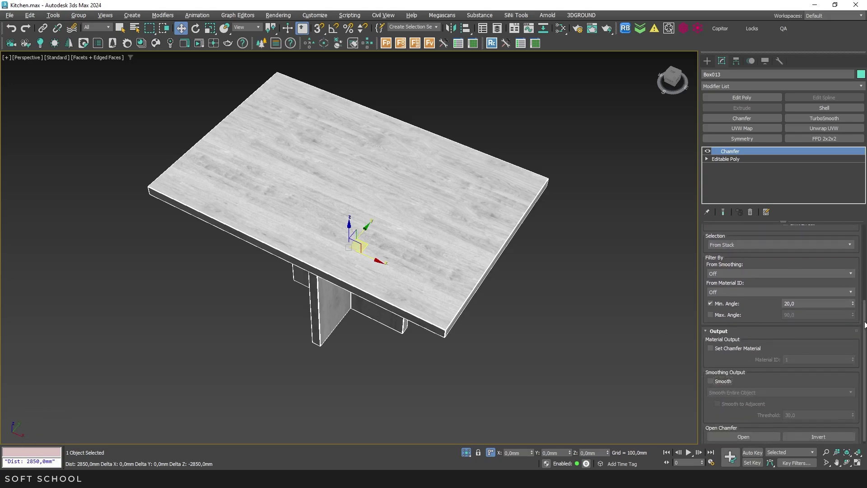
left_click_drag(865, 324, 861, 229)
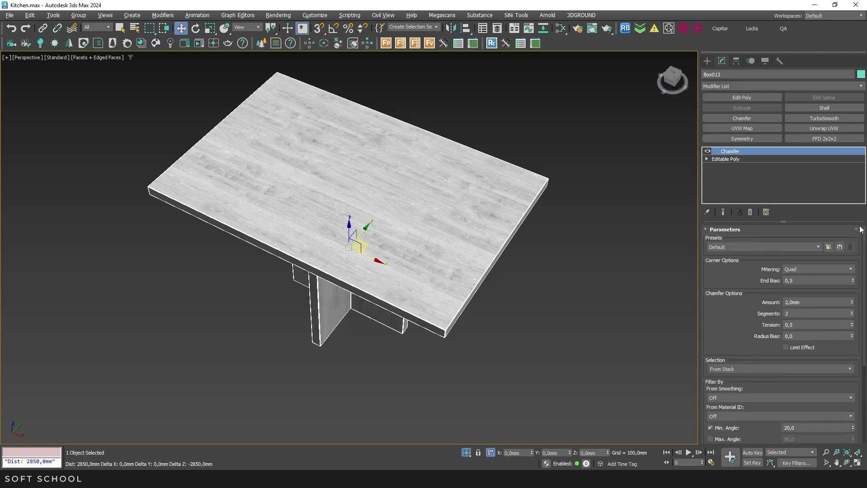
left_click(839, 247)
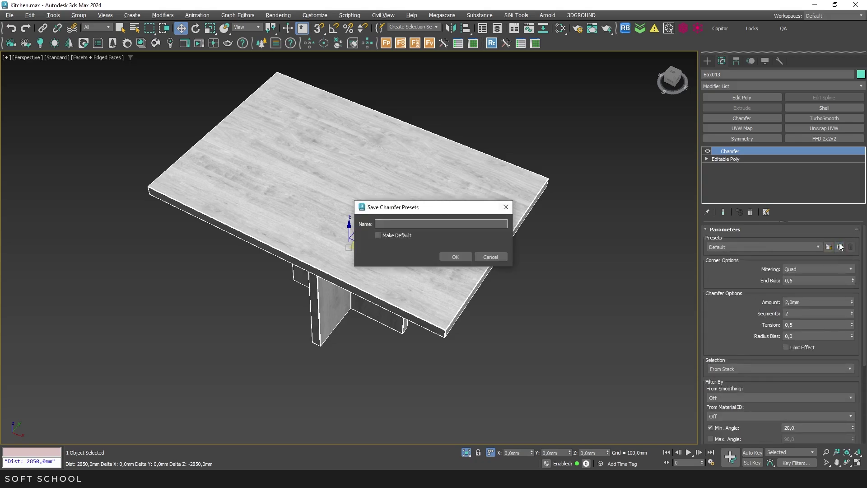
type("Quad-2mm")
left_click(378, 235)
left_click(468, 261)
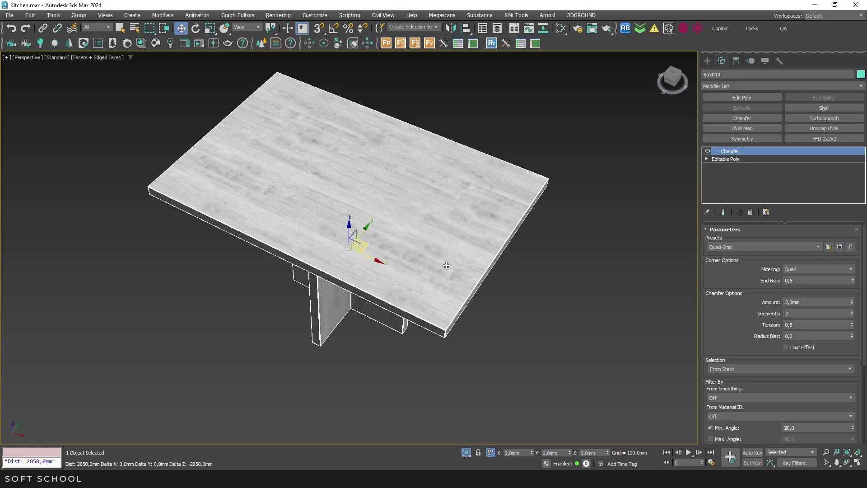
left_click(707, 61)
- Draw a new standard box beside the table
left_click(706, 75)
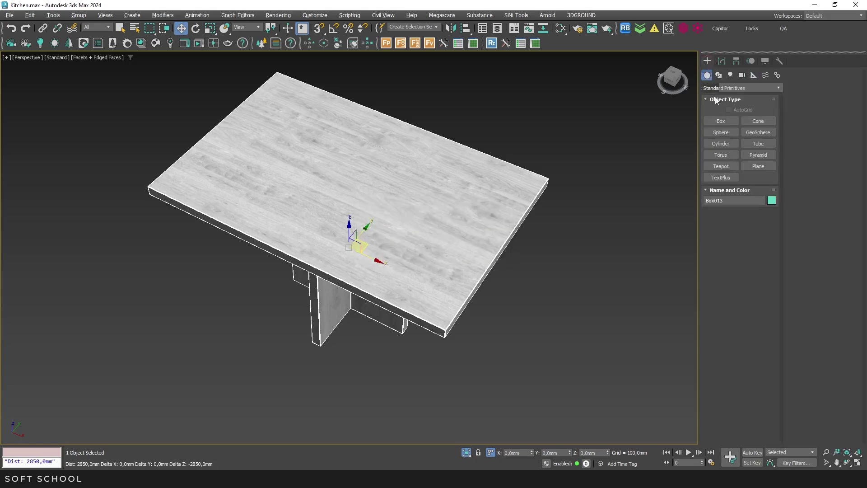
left_click(720, 121)
left_click_drag(547, 302, 585, 379)
left_click(590, 307)
- Add a Chamfer modifier to the box and confirm it loads the Quad-2mm preset
left_click(721, 61)
left_click(720, 119)
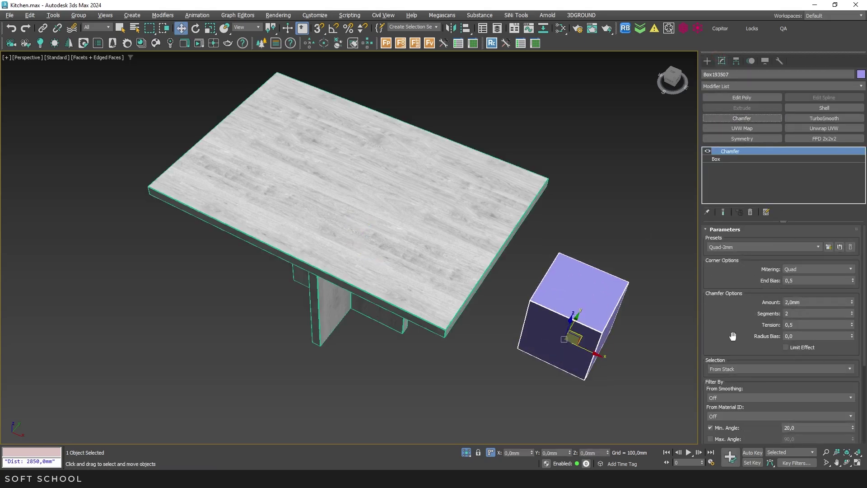
left_click(730, 248)
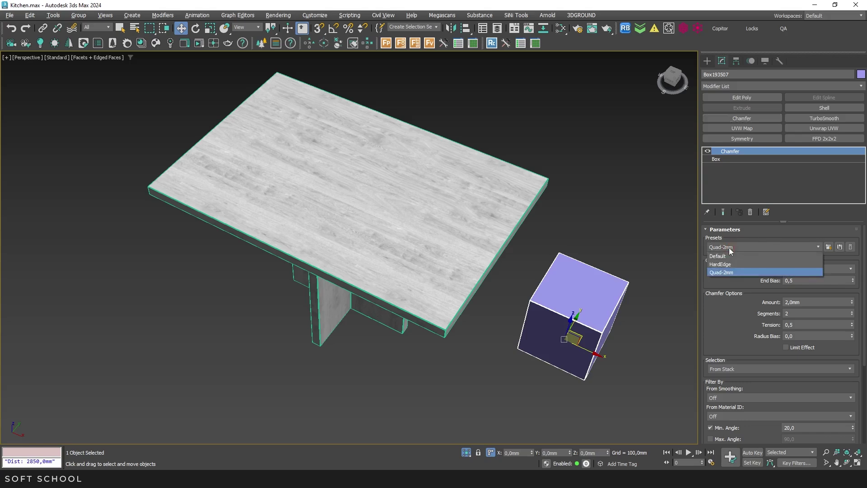
left_click(729, 248)
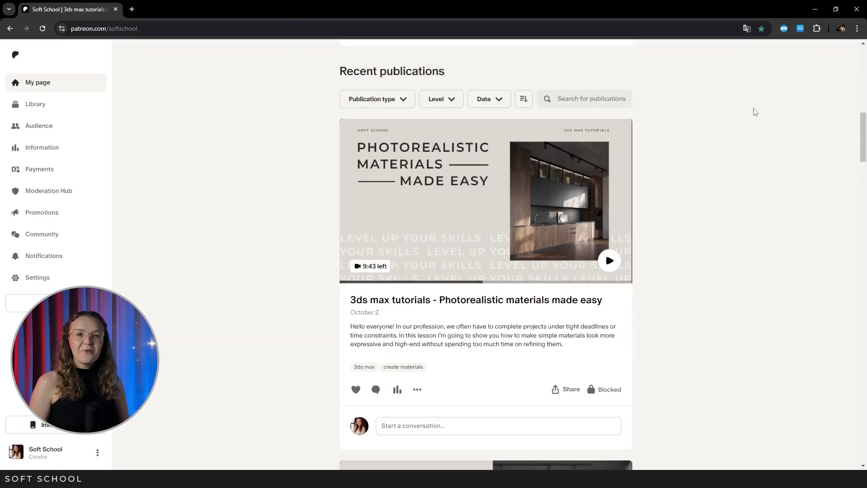
- Scroll the Patreon page down to the post on configuring modifier sets and hotkeys
left_click_drag(860, 129, 864, 371)
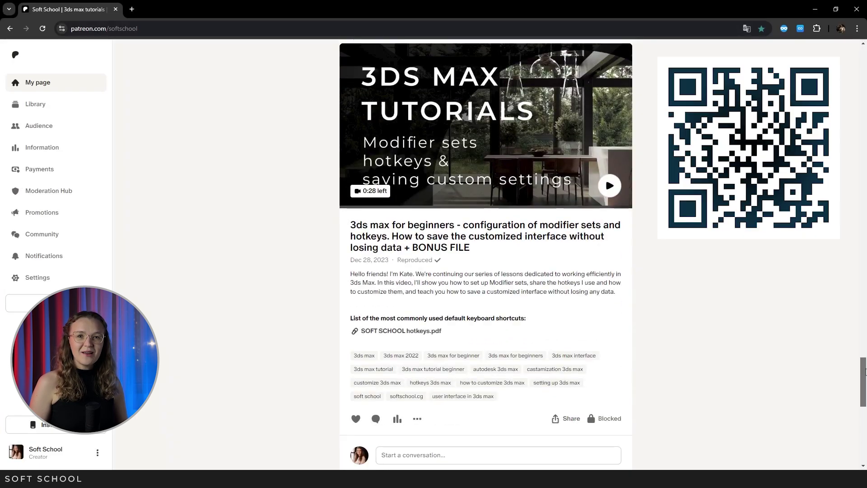
left_click_drag(864, 371, 863, 369)
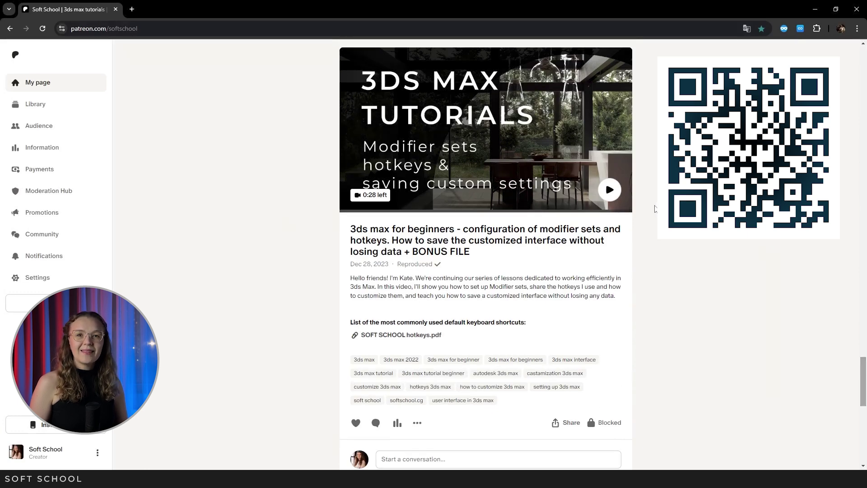
scroll(635, 161, "down", 1)
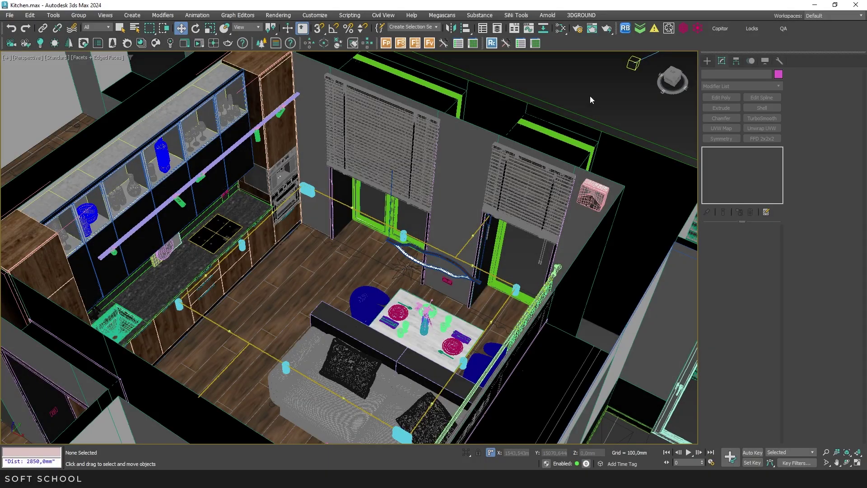
middle_click_drag(591, 97, 288, 178, "alt")
scroll(231, 224, "up", 5)
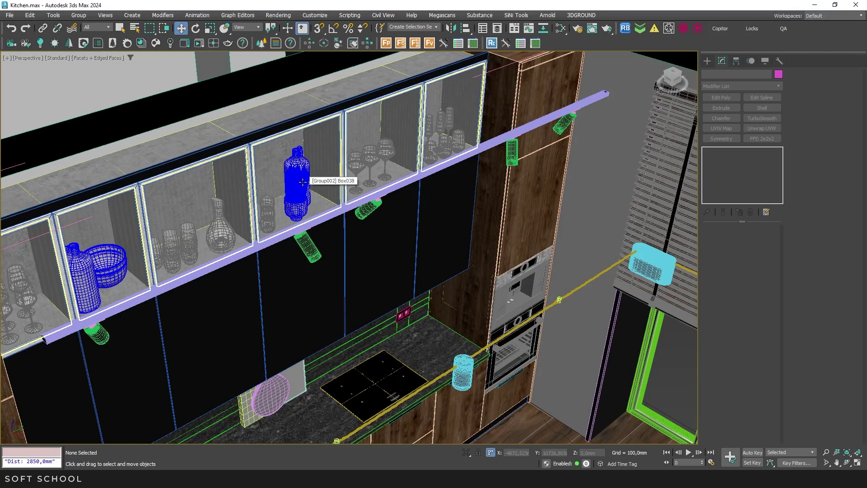
middle_click_drag(302, 182, 296, 198, "alt")
scroll(272, 199, "down", 5)
key("F3")
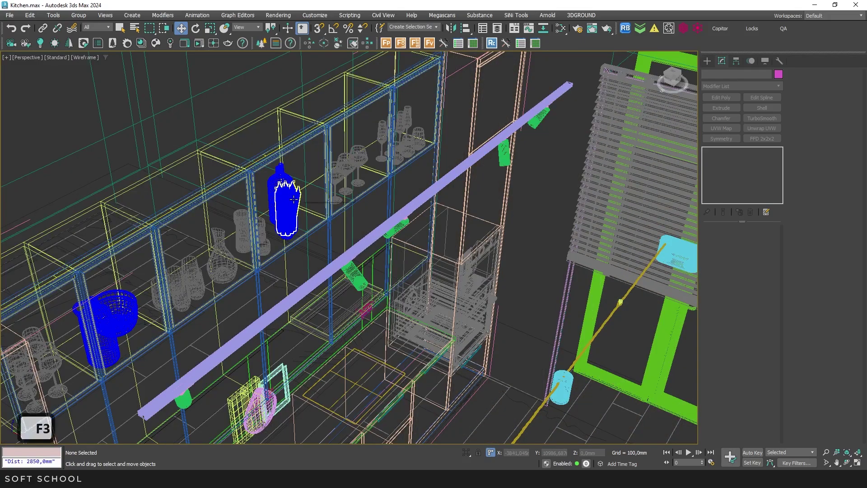
key("F3")
middle_click_drag(294, 195, 382, 206, "alt")
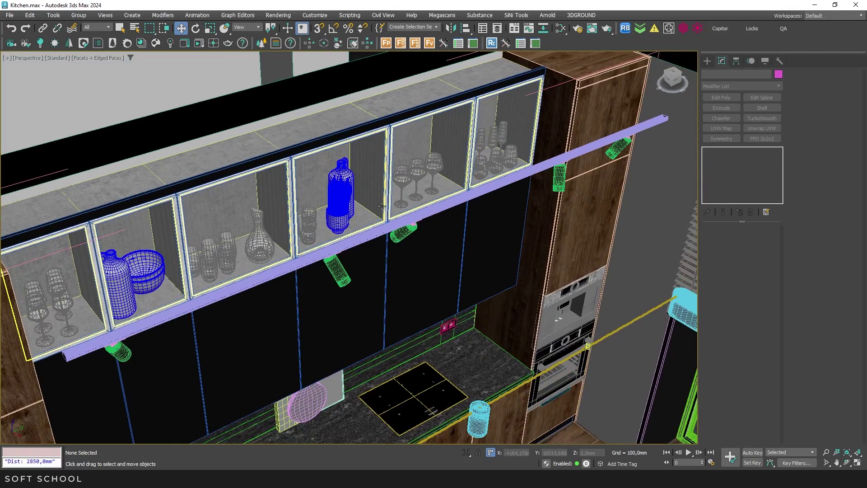
left_click(338, 197)
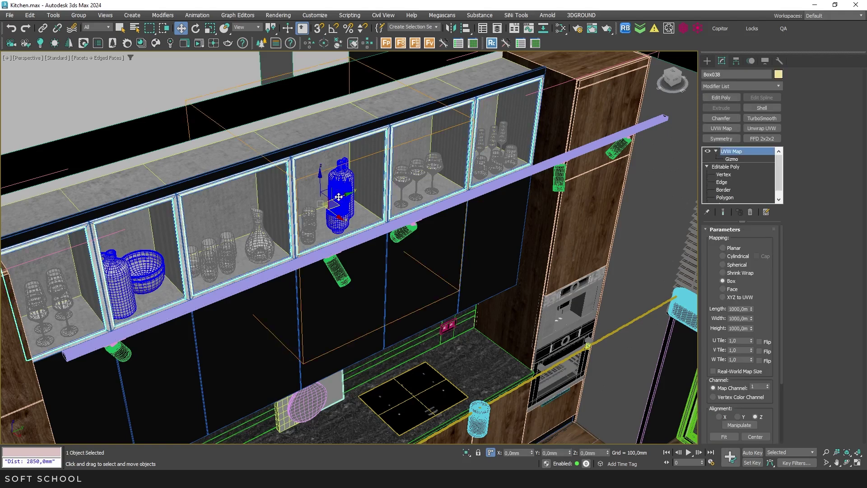
left_click(339, 196)
left_click(338, 197)
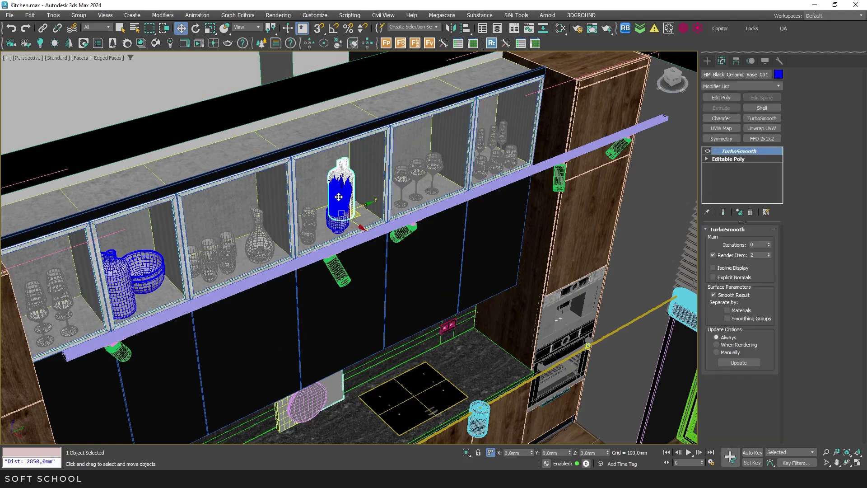
left_click(339, 196)
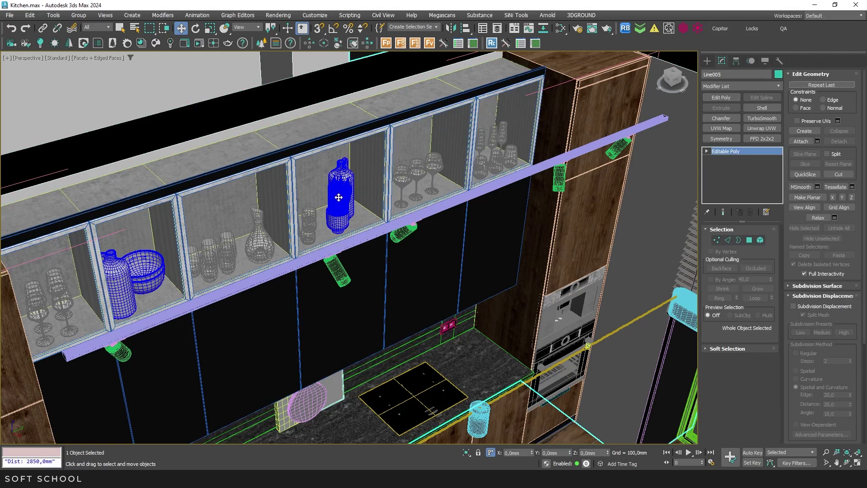
left_click(219, 252)
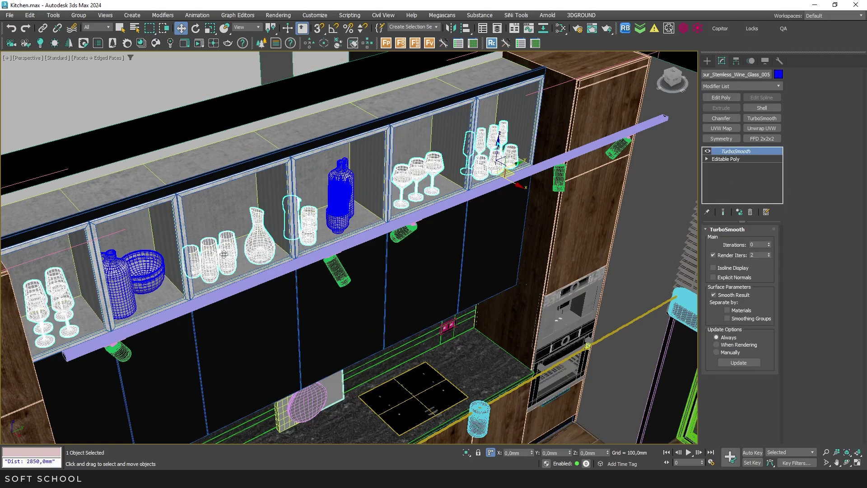
middle_click_drag(376, 213, 386, 224)
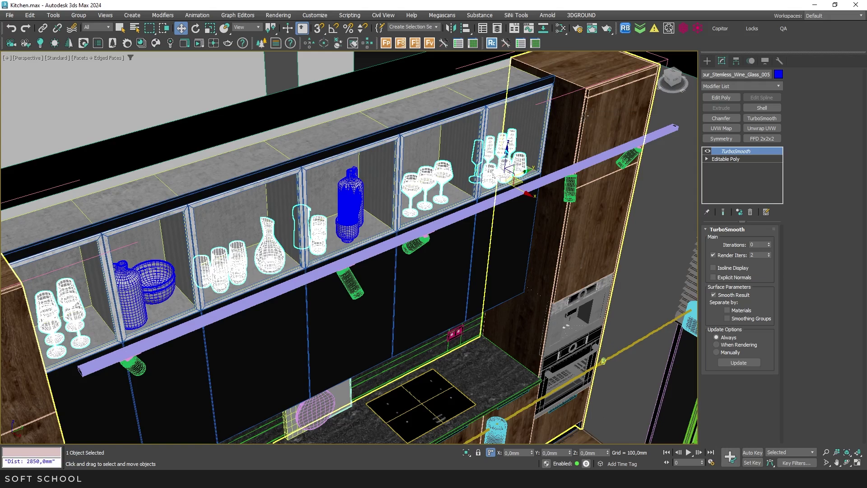
left_click(583, 116)
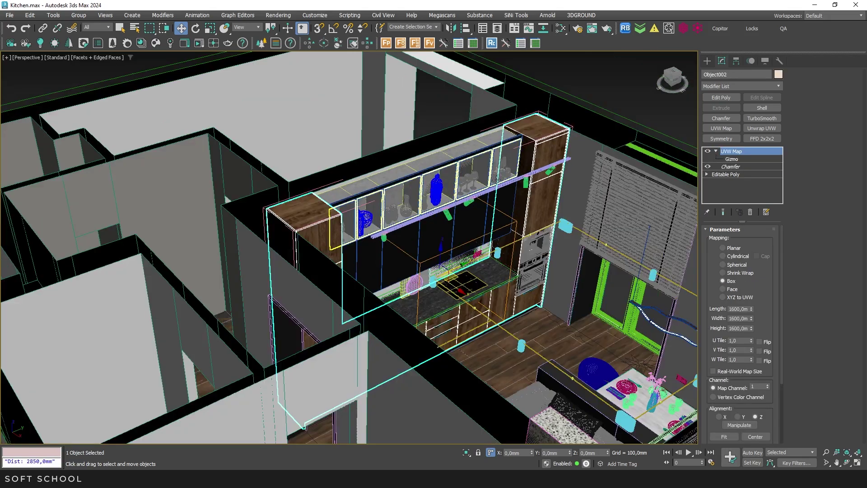
- Cycle with Tab to select the black vase behind the cabinet glass, then the glassware set
key("z")
left_click(619, 92)
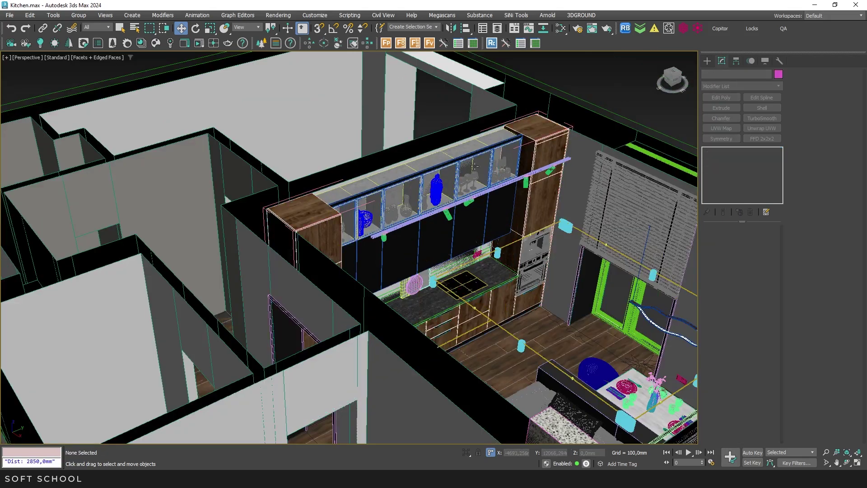
scroll(445, 186, "up", 10)
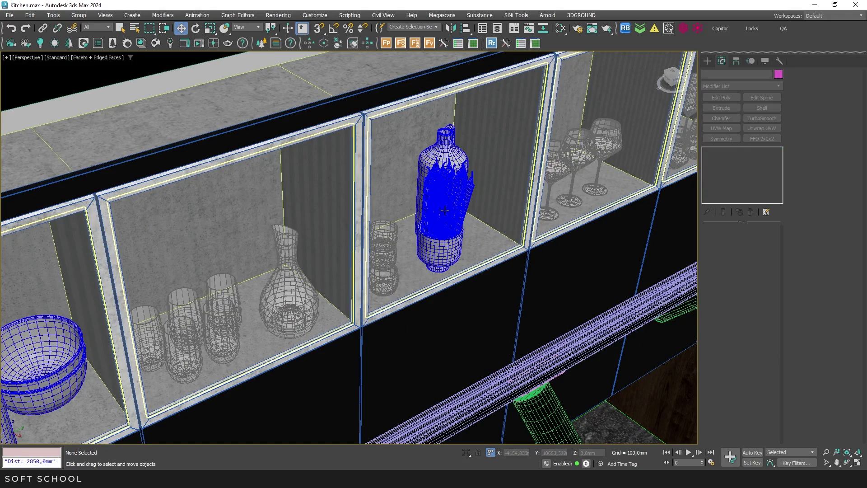
key("Tab")
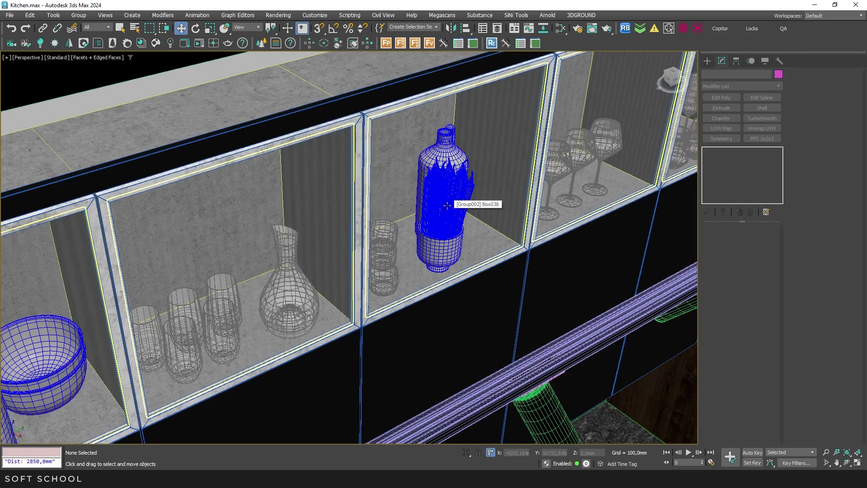
key("Tab")
key("Tab")
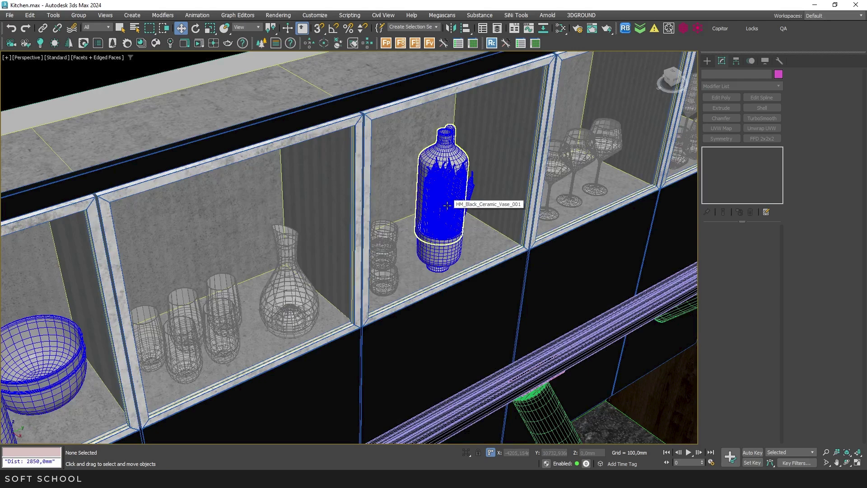
left_click(447, 205)
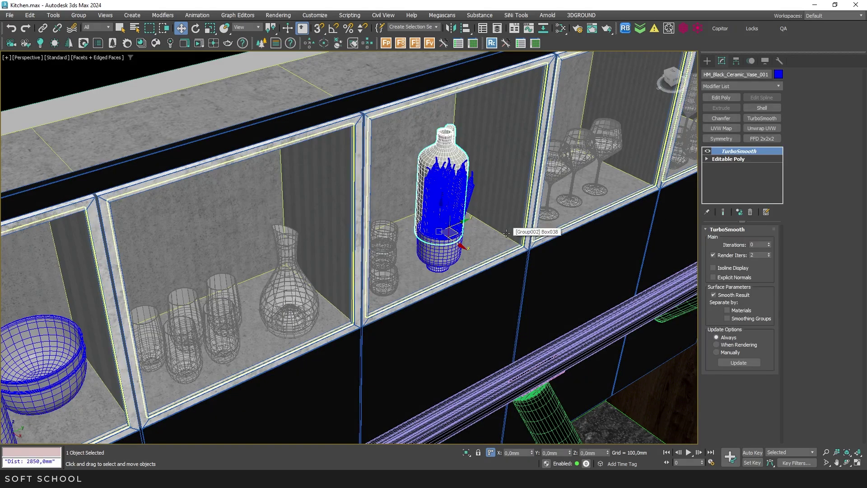
left_click(272, 287)
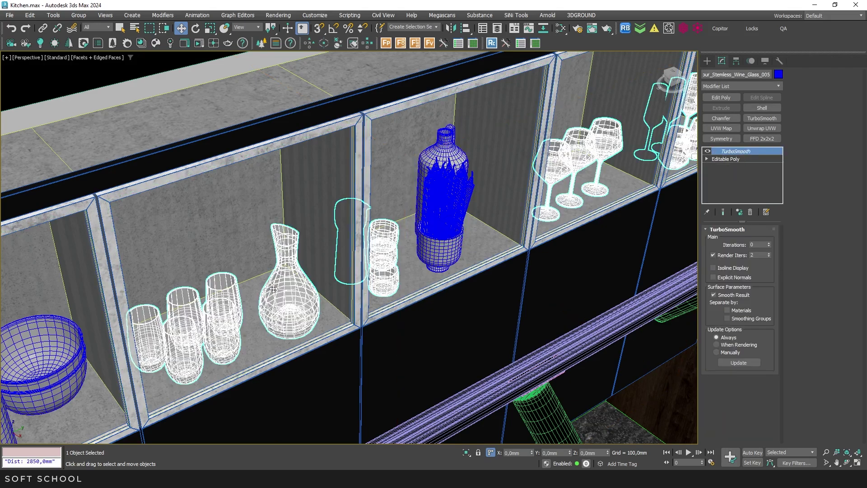
key("shift+z")
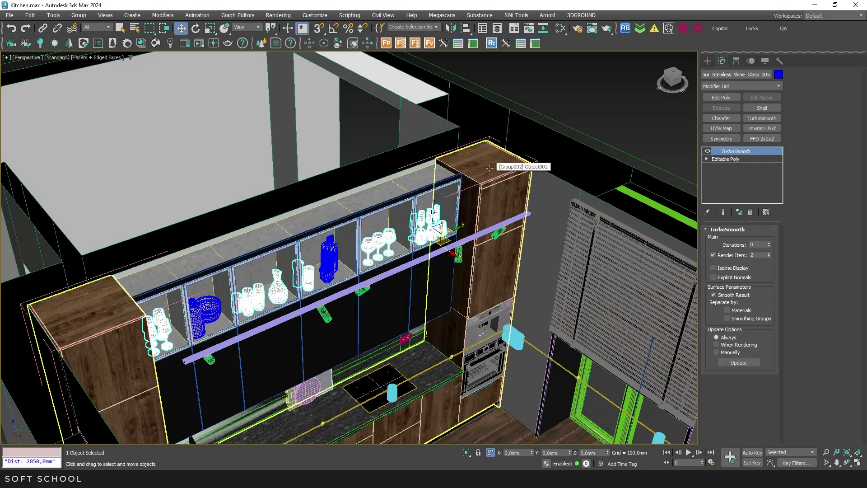
left_click(315, 14)
left_click(332, 190)
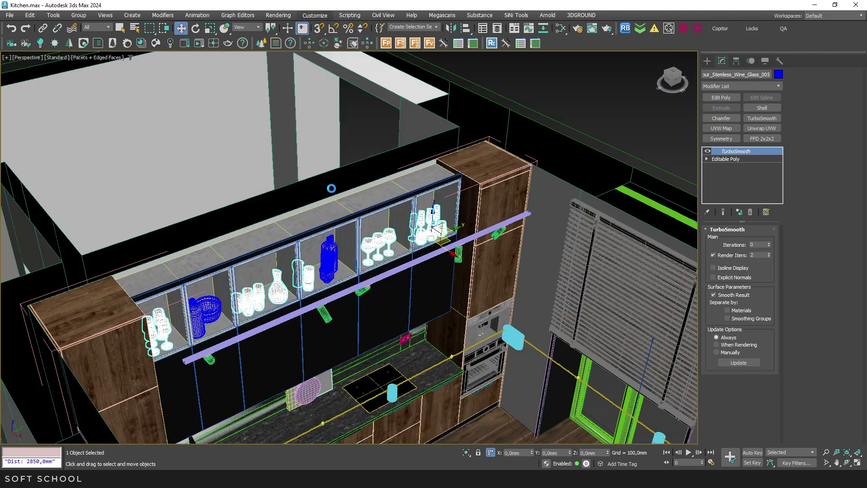
left_click(379, 119)
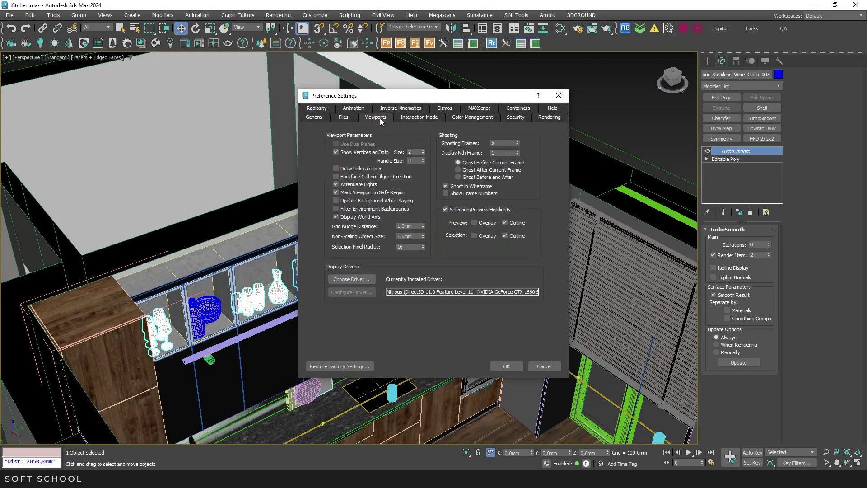
left_click(514, 367)
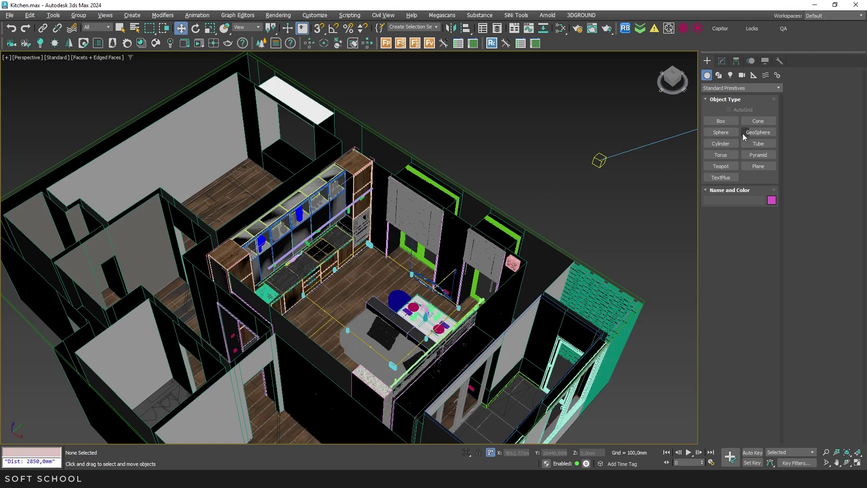
- Create a cube and isolate it
left_click(721, 121)
scroll(390, 280, "down", 5)
middle_click_drag(390, 280, 472, 190)
left_click_drag(316, 333, 331, 349, "ctrl")
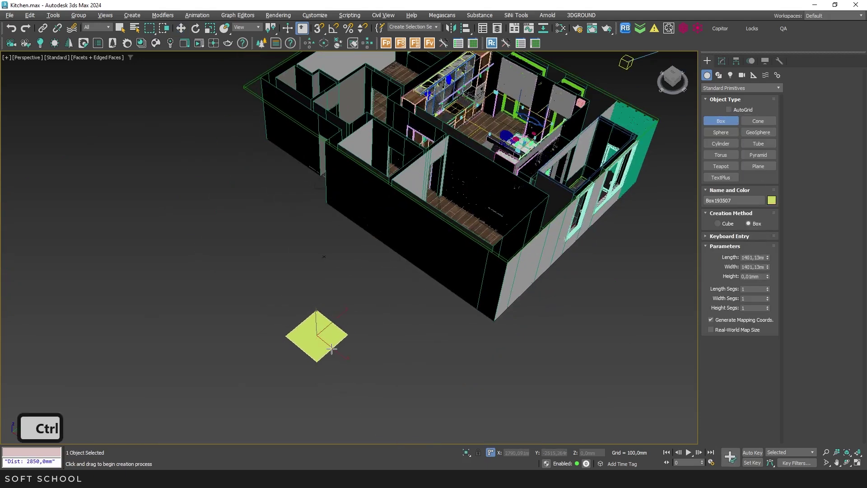
left_click(332, 307)
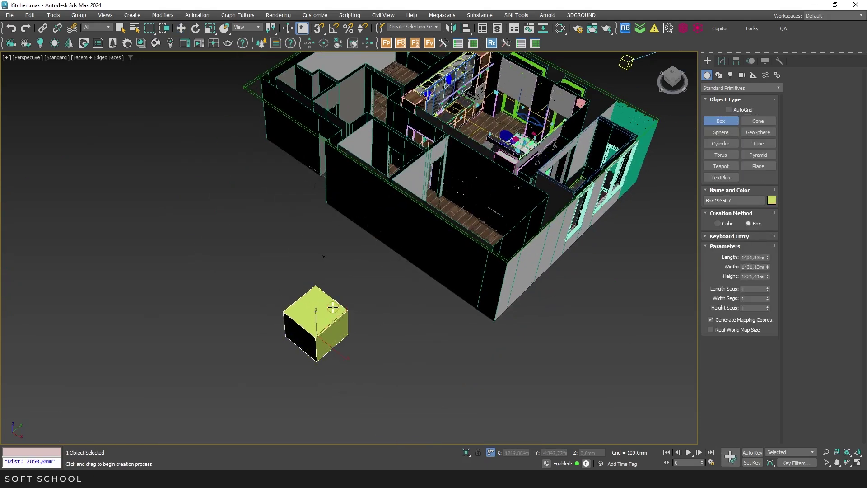
key("alt+q")
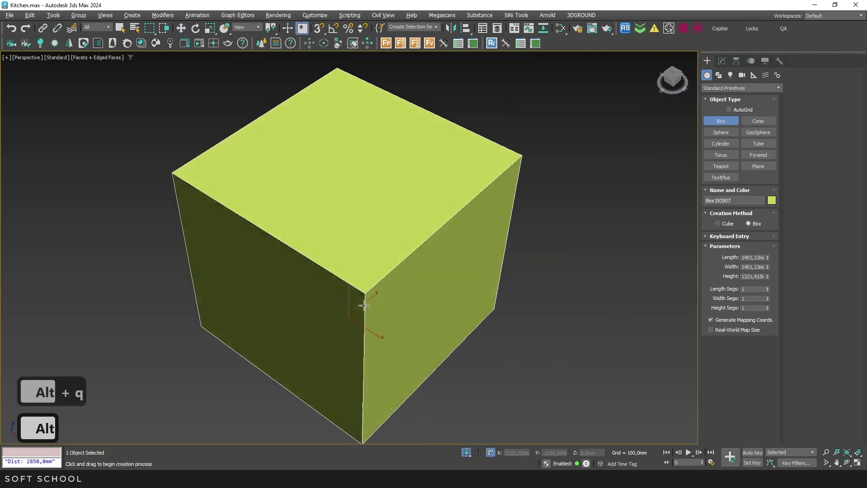
- Shift-drag the cube to make 3 instanced copies
key("w")
scroll(477, 304, "down", 5)
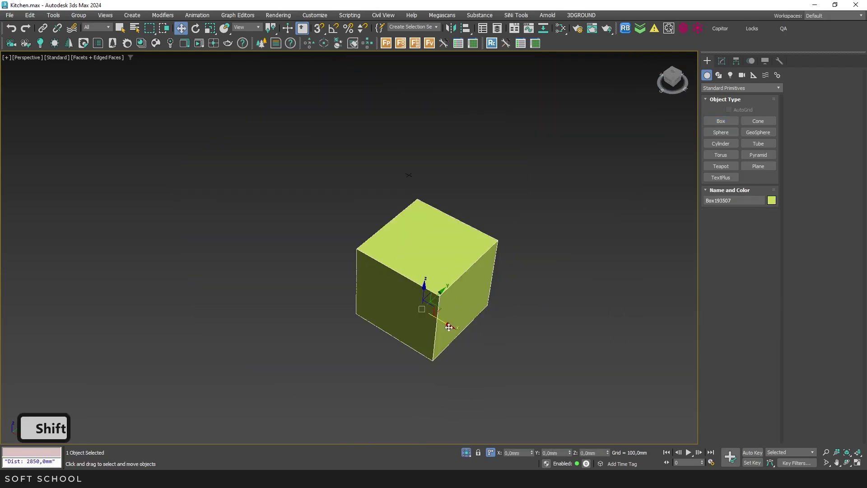
mouse_move(449, 328)
left_mouse_down("shift")
mouse_move(312, 257)
mouse_move(321, 262)
left_mouse_up("shift")
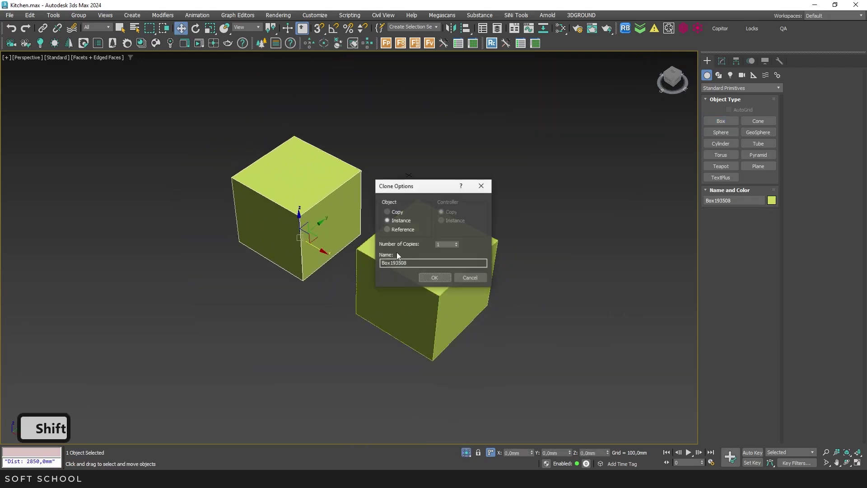
left_click(456, 242)
left_click(435, 277)
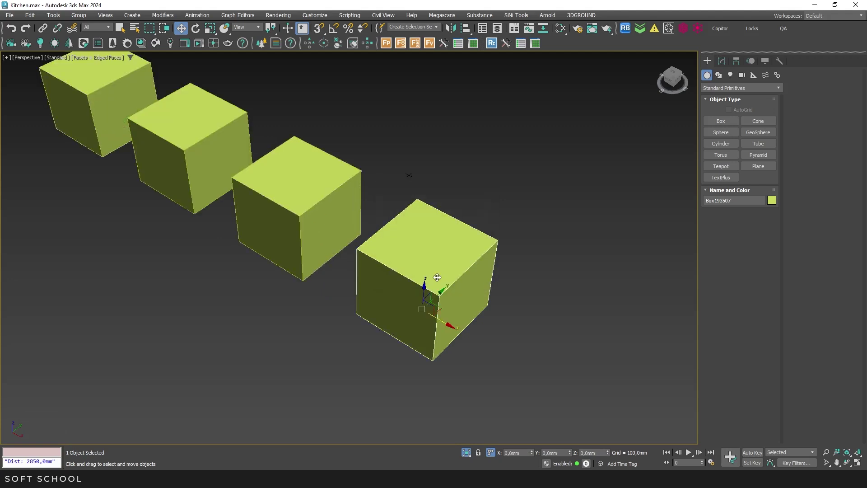
- Add TurboSmooth at 2 iterations plus Edit Poly, and pull the top vertex upward
left_click(722, 61)
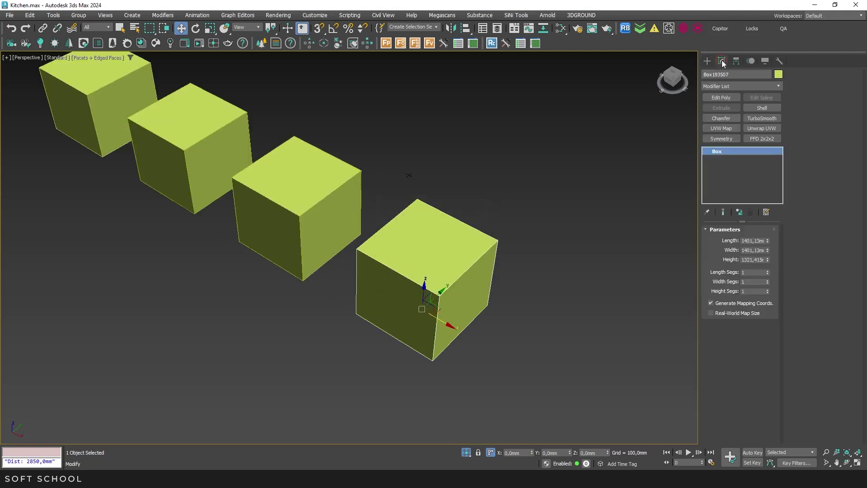
left_click(767, 118)
left_click(768, 243)
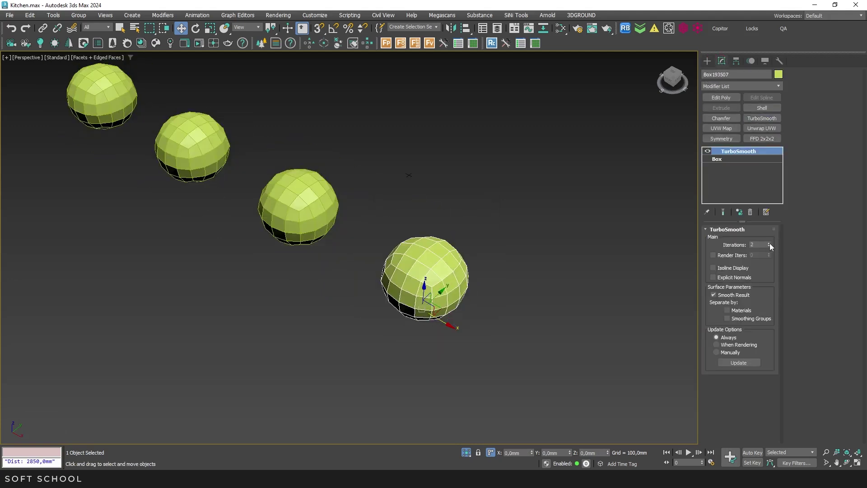
left_click(721, 98)
left_click(717, 300)
left_click(430, 252)
left_click_drag(431, 235, 456, 206)
- Undo the vertex move, convert the sphere to Editable Poly and pull its top vertices up
key("ctrl+z")
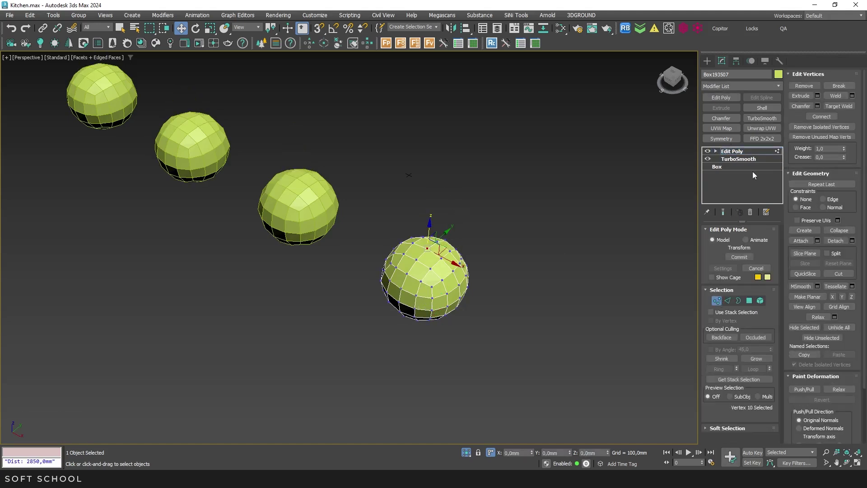
left_click(716, 300)
right_click(415, 246)
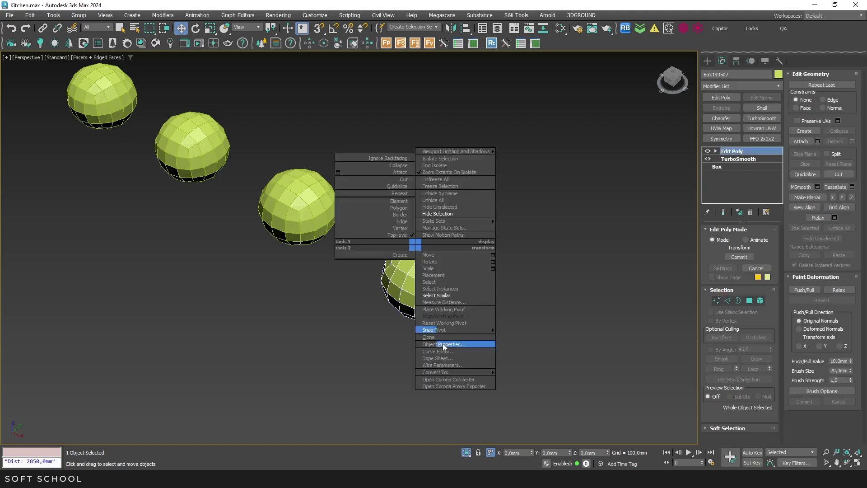
mouse_move(455, 372)
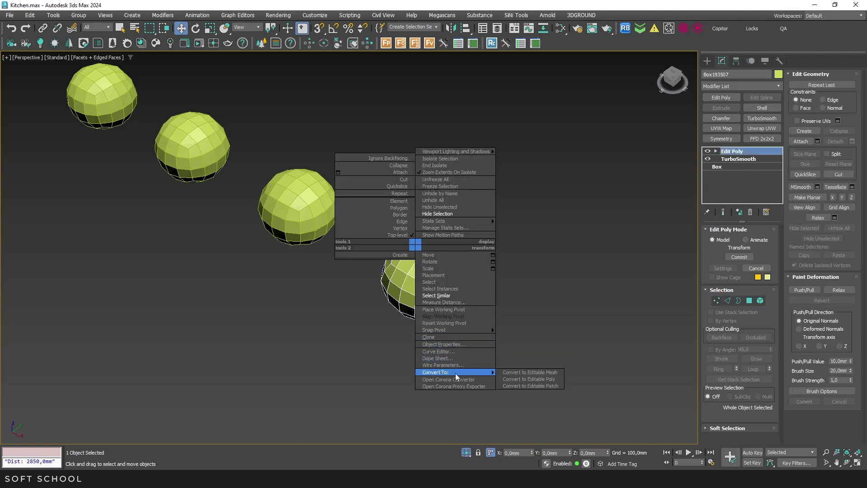
left_click(528, 379)
key("1")
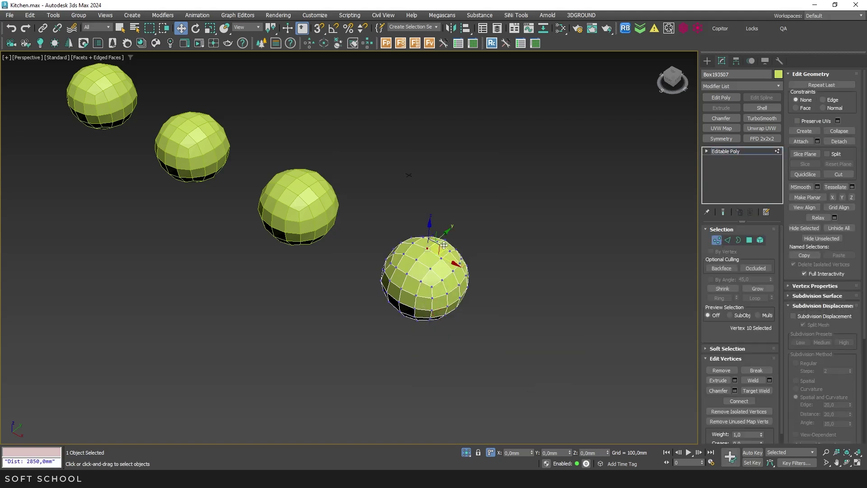
left_click_drag(430, 215, 432, 192)
middle_click_drag(431, 192, 519, 281)
left_click(717, 239)
- Use Collapse To on the third sphere's Edit Poly, then pull the spheres' top vertices into tips
left_click(377, 261)
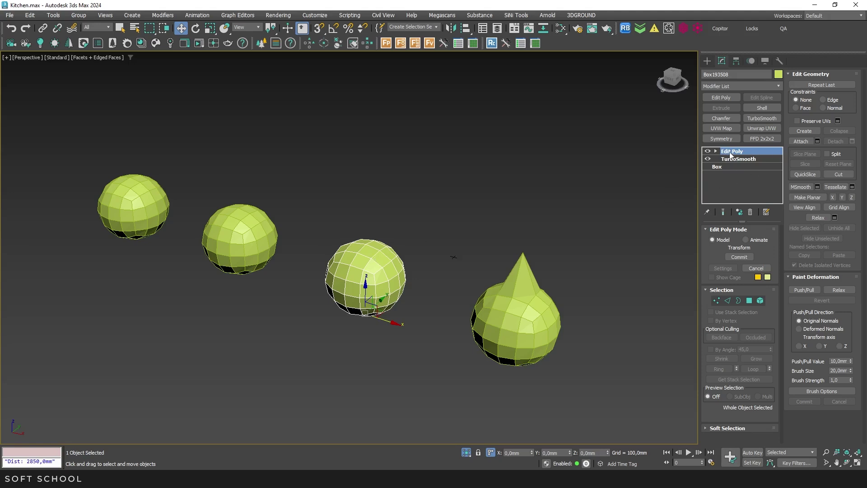
right_click(732, 154)
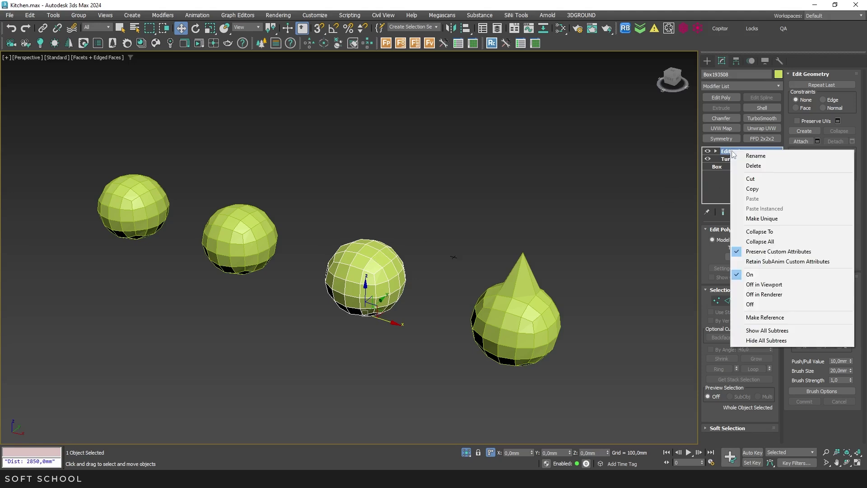
left_click(765, 232)
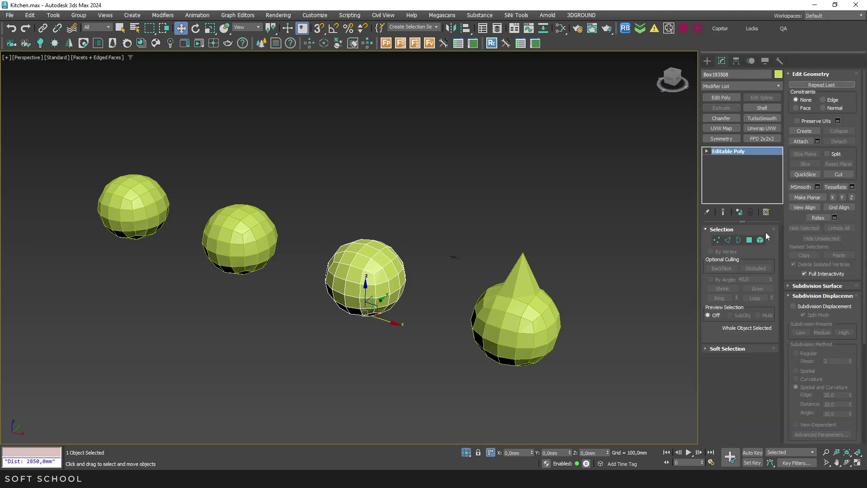
left_click_drag(246, 256, 246, 255)
left_click_drag(162, 155, 101, 220)
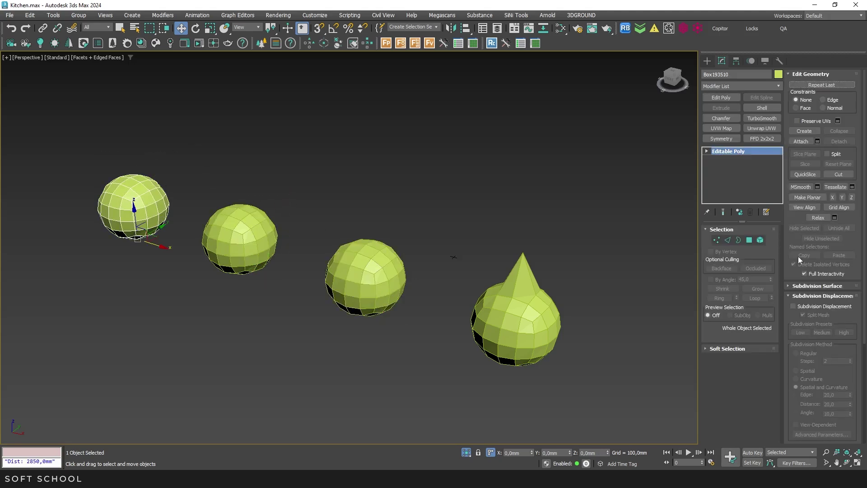
left_click(716, 240)
left_click_drag(129, 164, 127, 143)
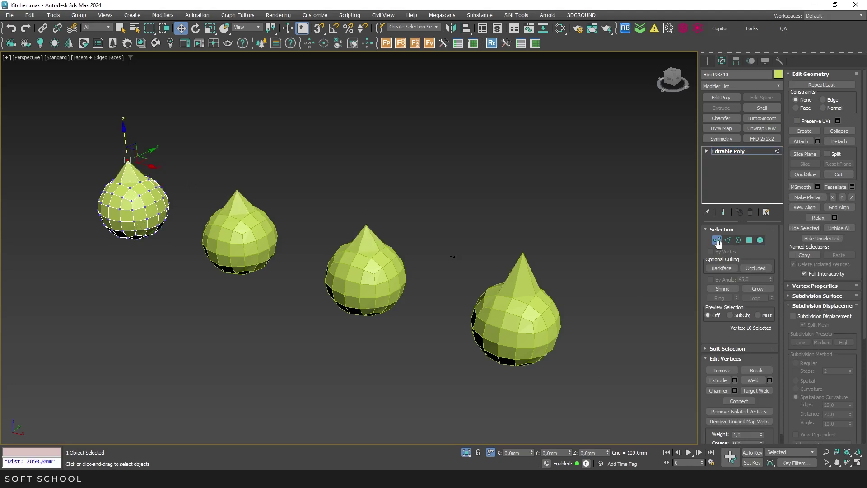
left_click(717, 241)
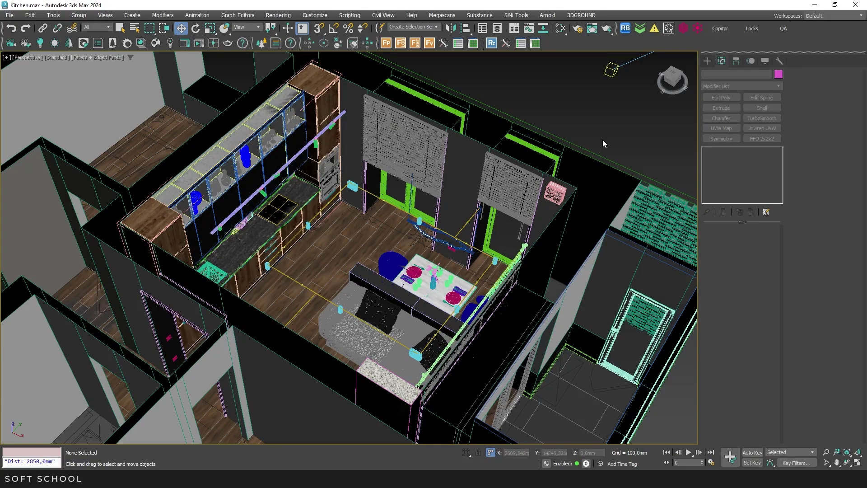
- Isolate the dish group on the table, then marquee-select all 20 decor objects
left_click(431, 276)
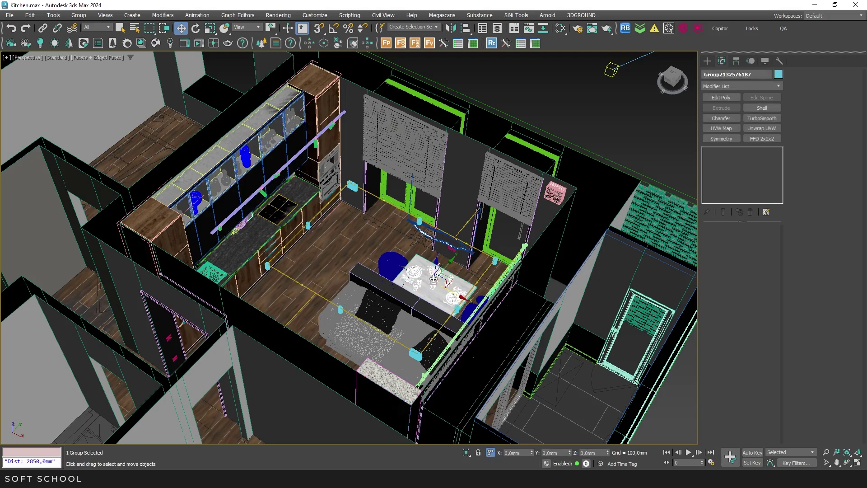
key("alt+q")
middle_click_drag(433, 278, 443, 251)
key("alt+q")
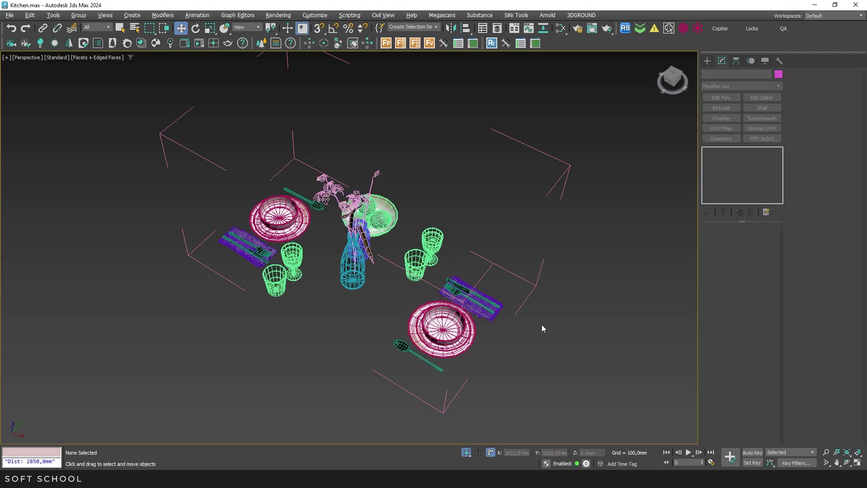
left_click_drag(565, 387, 238, 235)
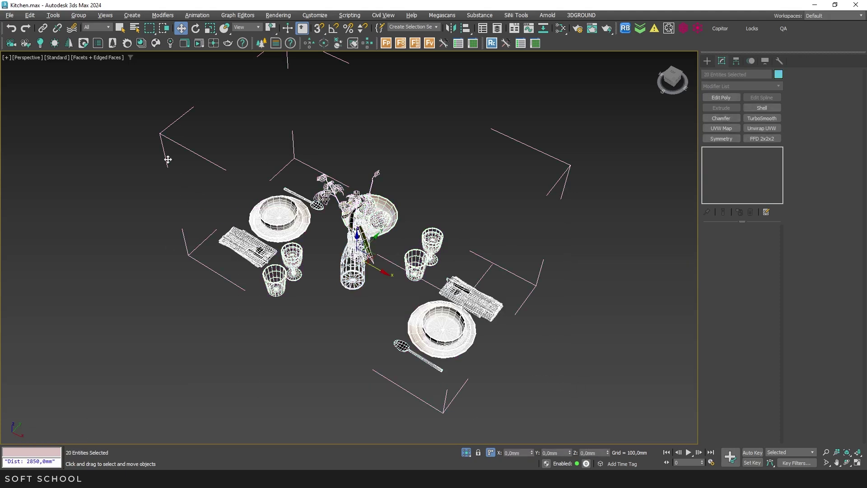
left_click(53, 16)
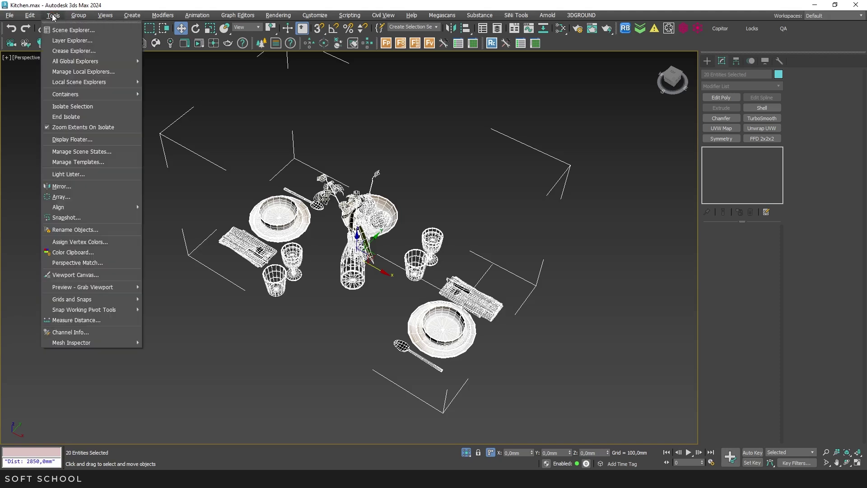
- In Rename Objects, apply base name Kitchen_, suffix Decor_ and numbering from 1 to the 20 objects
left_click(98, 229)
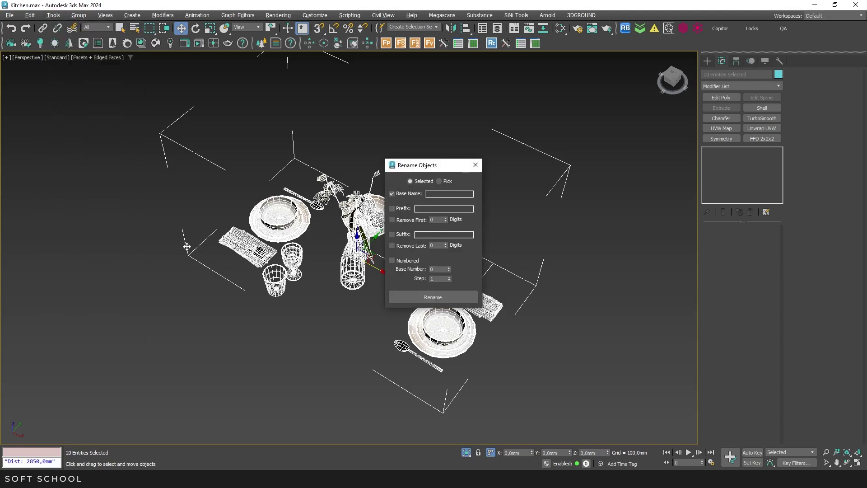
left_click(444, 195)
type("Kitchen_")
left_click(392, 234)
left_click(438, 234)
type("De")
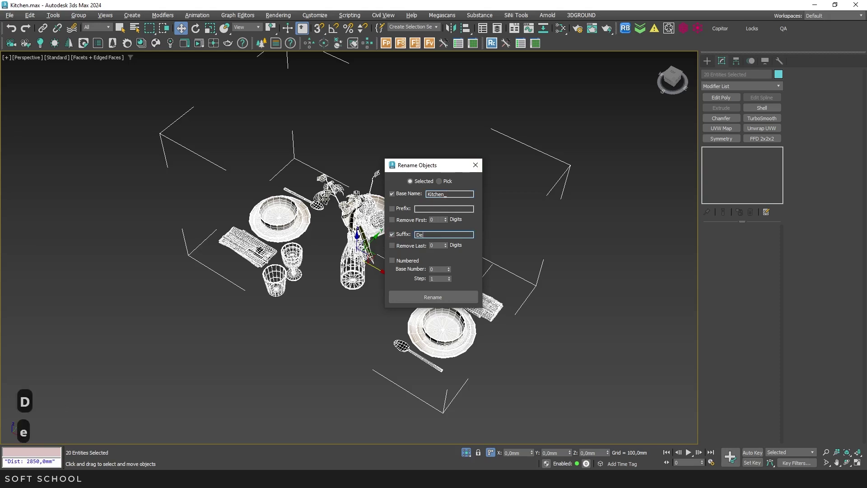
type("cor_")
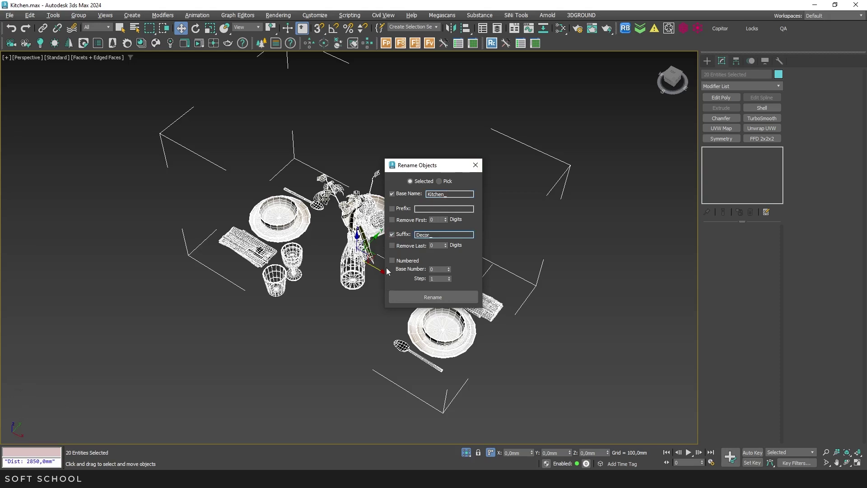
left_click(393, 260)
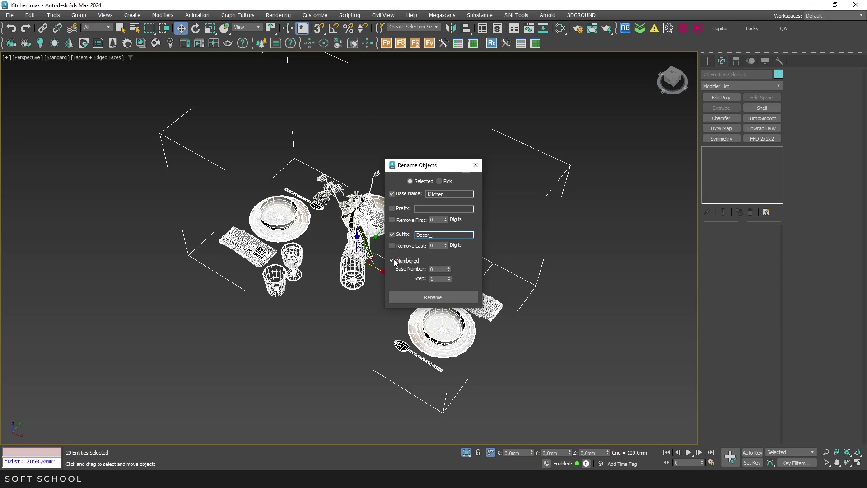
left_click(449, 268)
left_click(432, 297)
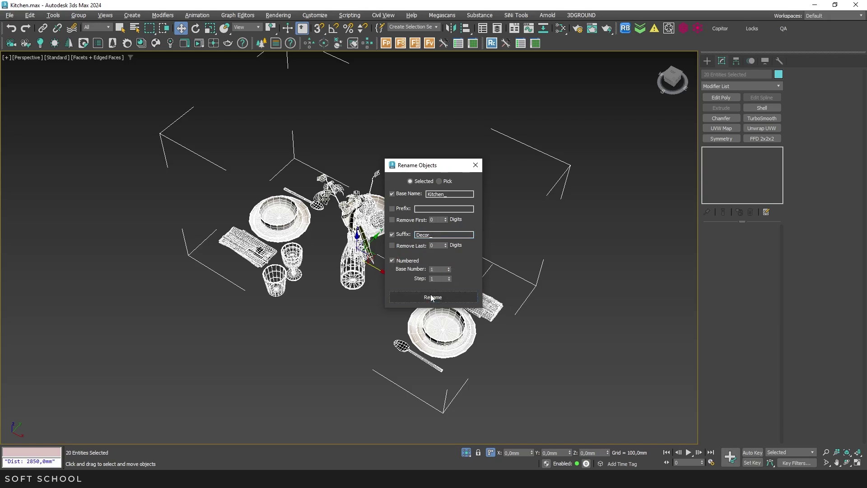
left_click(476, 165)
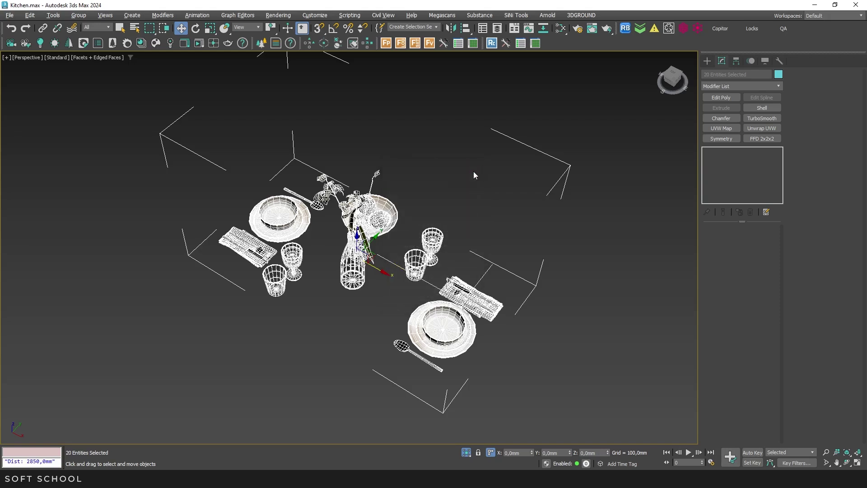
- Deselect everything and select the bottom-right plate, showing its name Kitchen_Decor_016
left_click(473, 172)
left_click(415, 327)
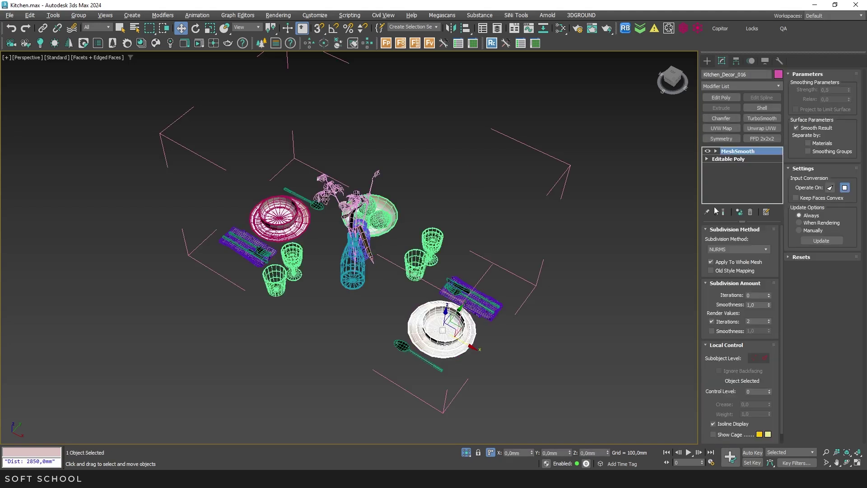